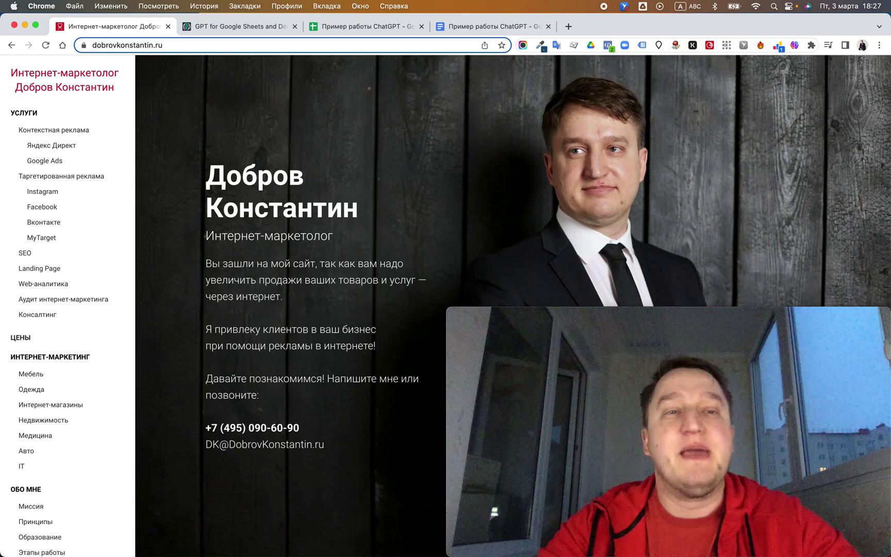
- Open the GPT for Work site and go to the add-on's Google Workspace Marketplace listing
{"action": "left_click", "coordinate": [223, 30]}
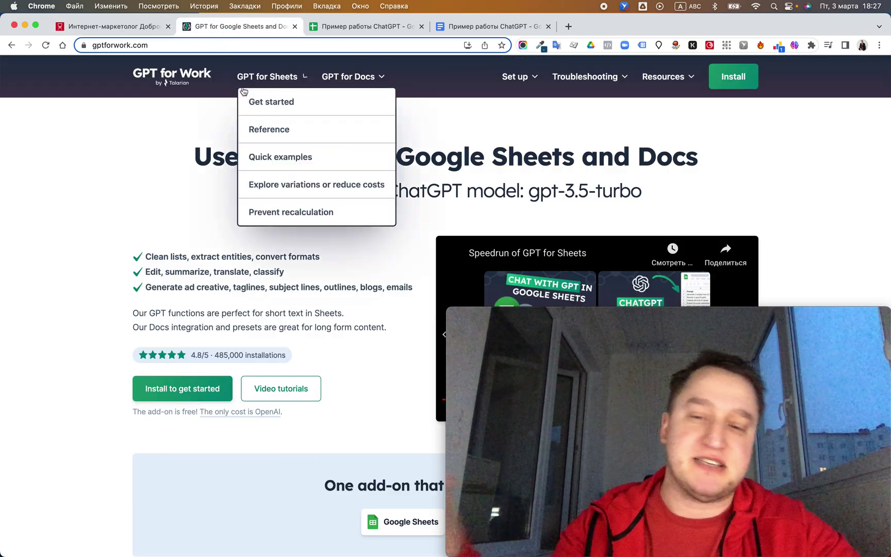
{"action": "scroll", "coordinate": [161, 134], "scroll_direction": "down", "scroll_amount": 1}
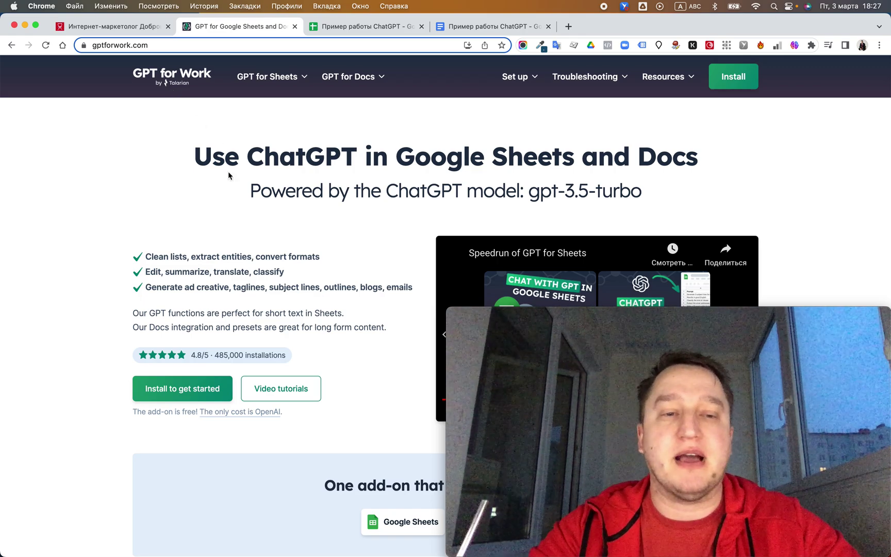
{"action": "scroll", "coordinate": [227, 171], "scroll_direction": "down", "scroll_amount": 3}
{"action": "left_click", "coordinate": [197, 276]}
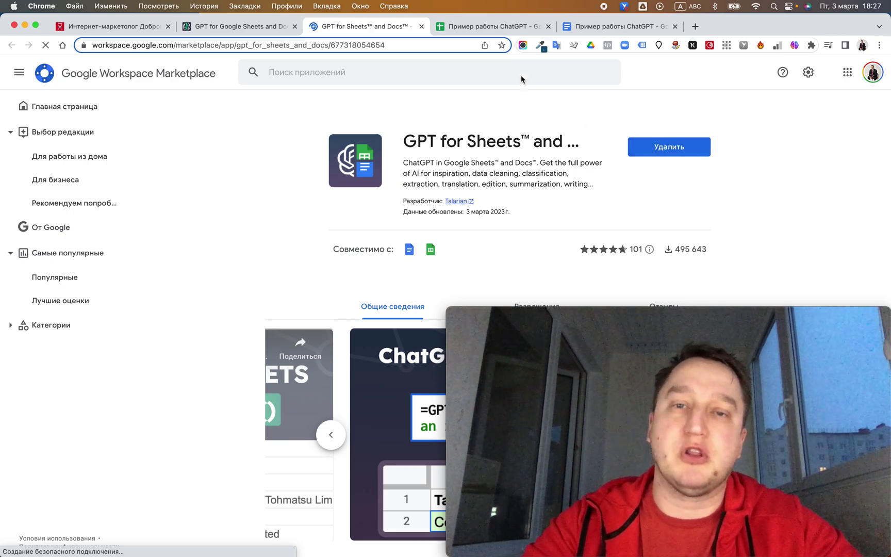
- Switch to the "Пример работы ChatGPT" spreadsheet and view the commands offered by the GPT for Sheets and Docs extension
{"action": "left_click", "coordinate": [468, 26]}
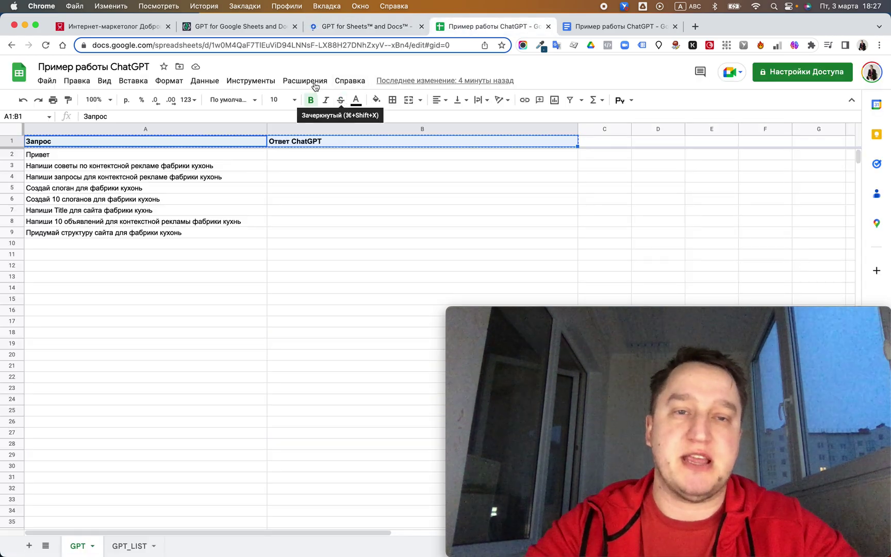
{"action": "left_click", "coordinate": [308, 81]}
{"action": "mouse_move", "coordinate": [353, 193]}
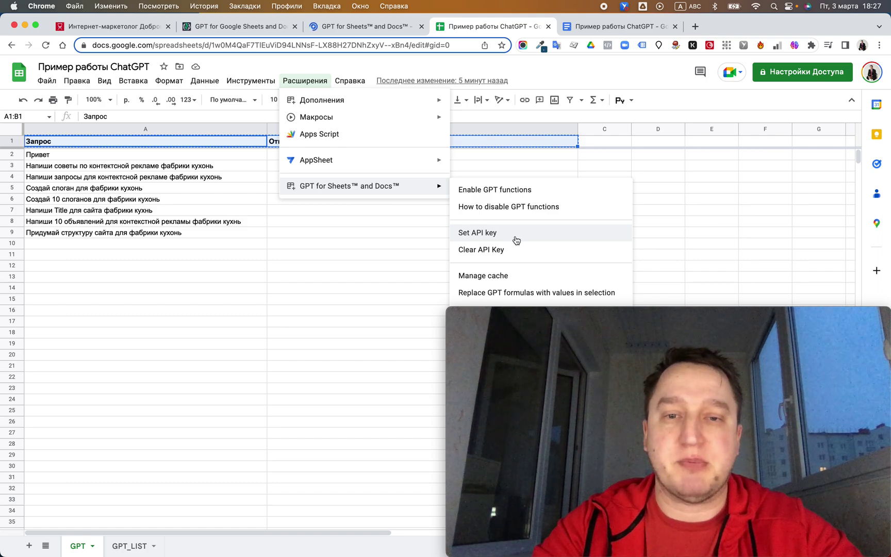
{"action": "left_click", "coordinate": [334, 266]}
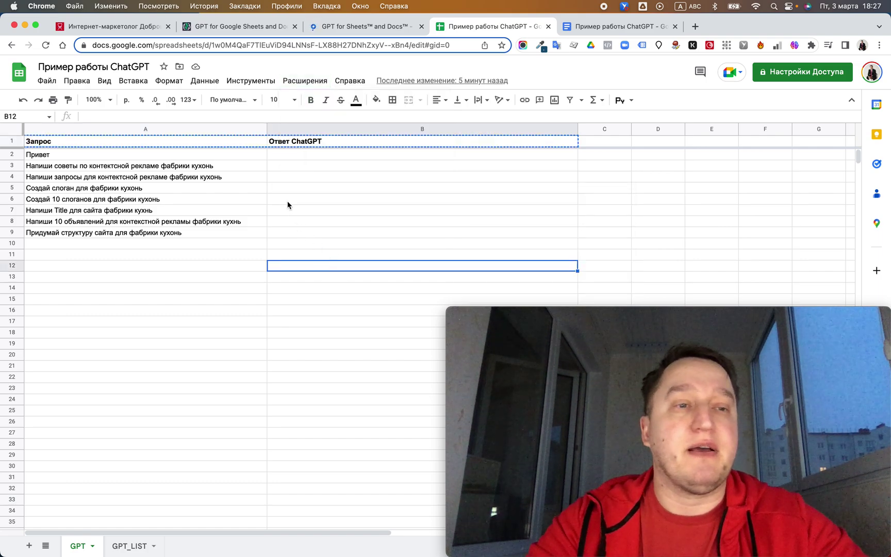
- Enter the formula =GPT(A2) in B2 to answer the "Привет" request
{"action": "left_click_drag", "start_coordinate": [158, 155], "coordinate": [156, 249]}
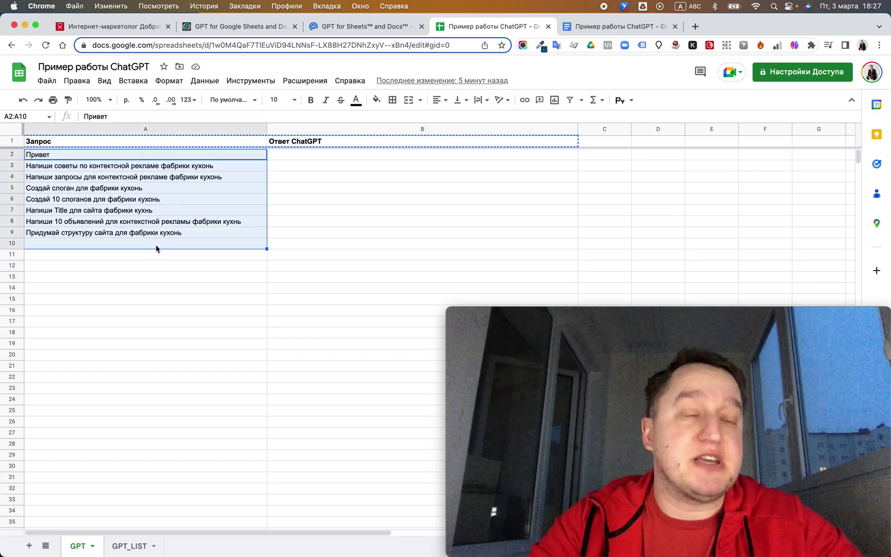
{"action": "left_click", "coordinate": [284, 156]}
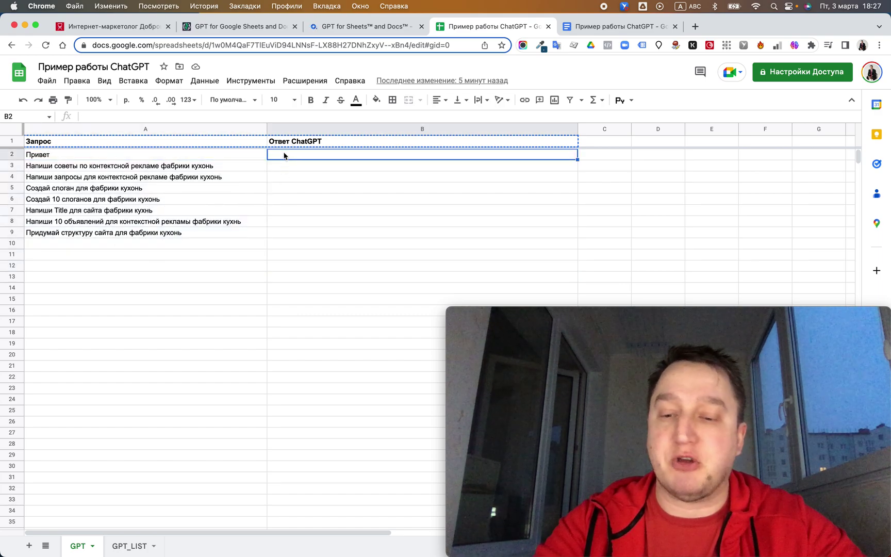
{"action": "type", "text": "=G"}
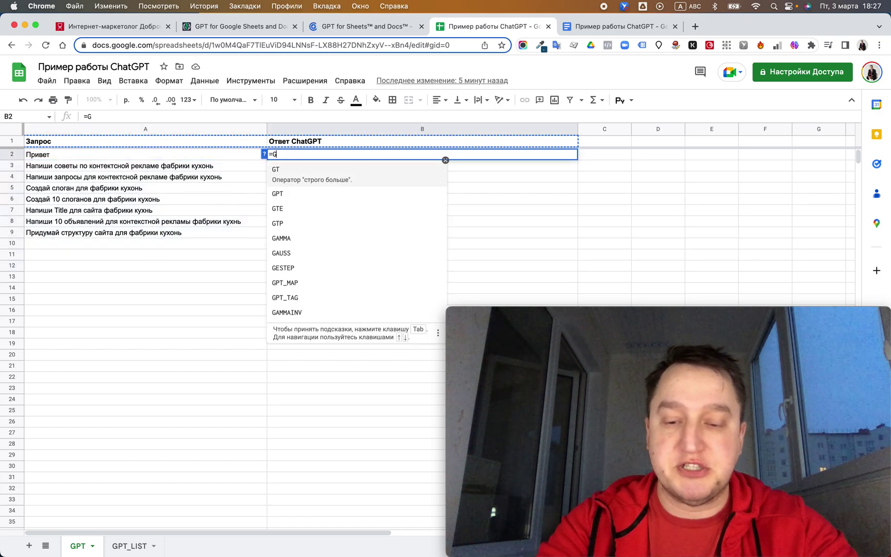
{"action": "type", "text": "PT("}
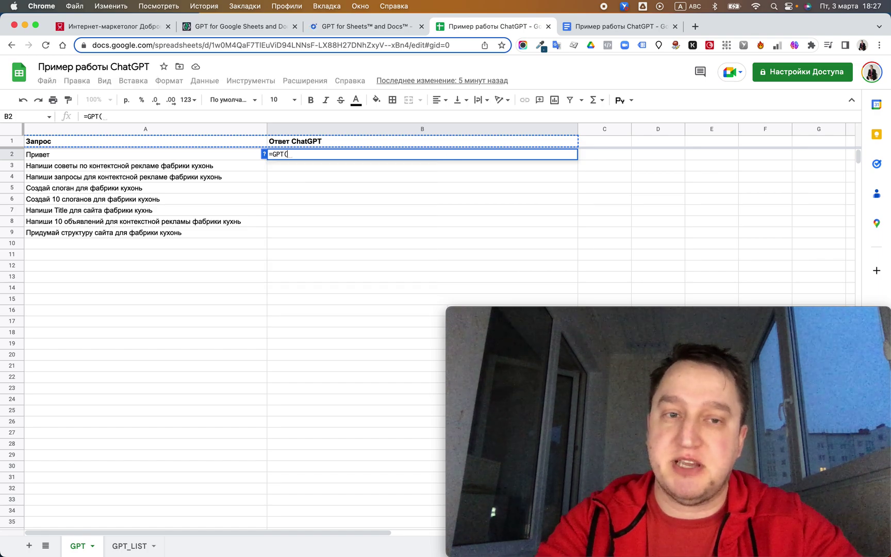
{"action": "left_click", "coordinate": [158, 156]}
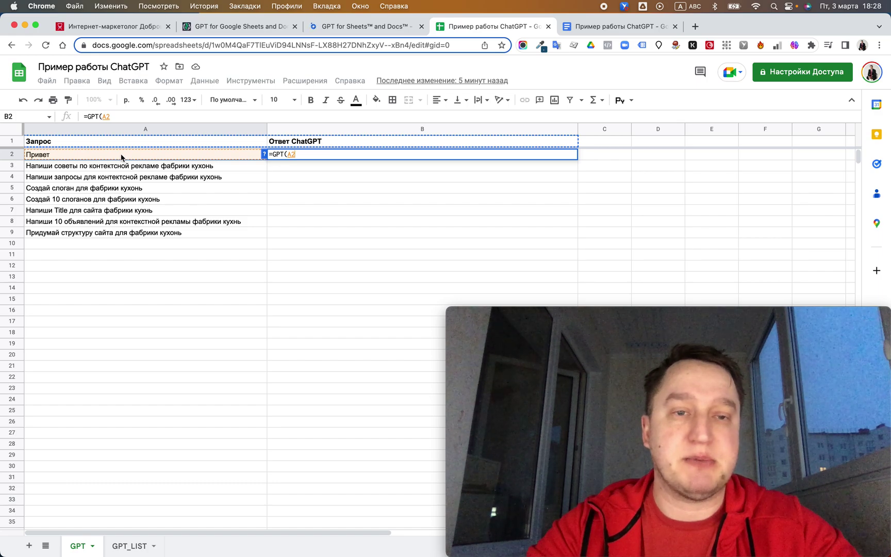
{"action": "key", "text": "Return"}
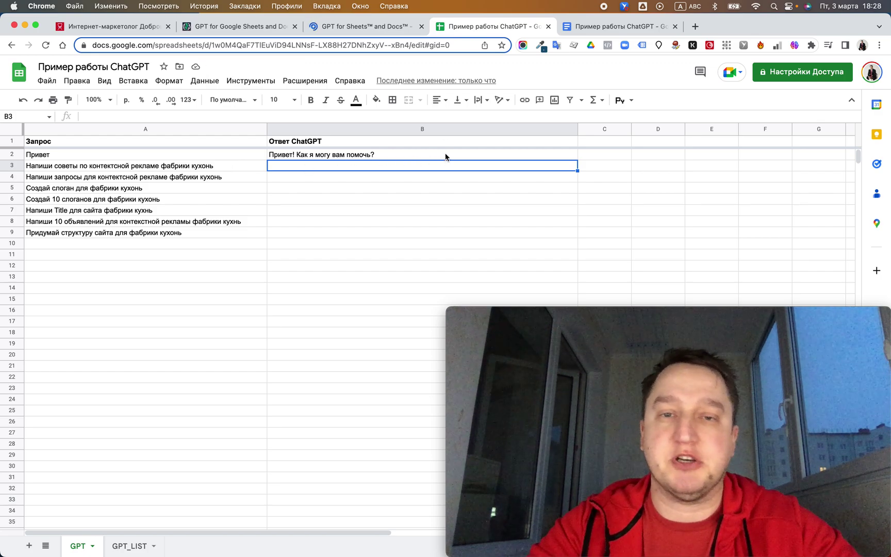
- Copy the GPT formula from B2 down to B3 and B4 for the contextual advertising requests
{"action": "left_click", "coordinate": [561, 156]}
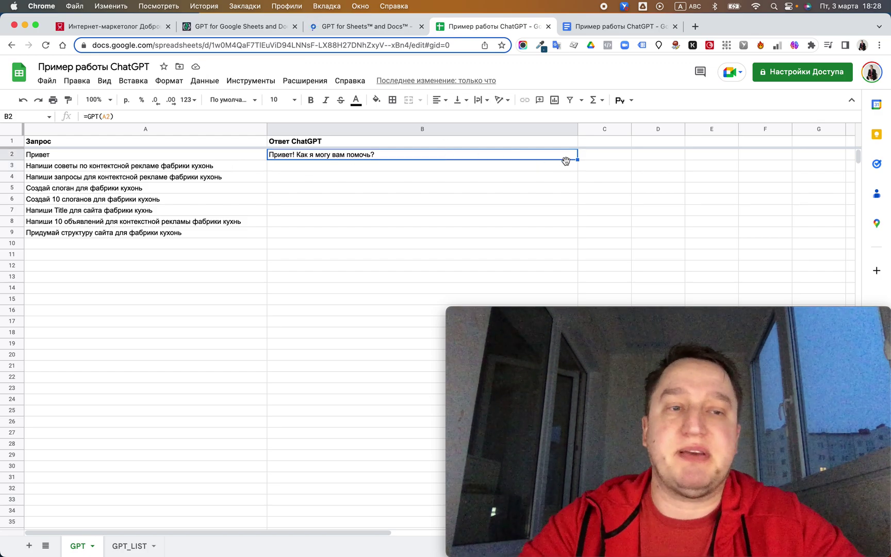
{"action": "left_click_drag", "start_coordinate": [578, 159], "coordinate": [577, 167]}
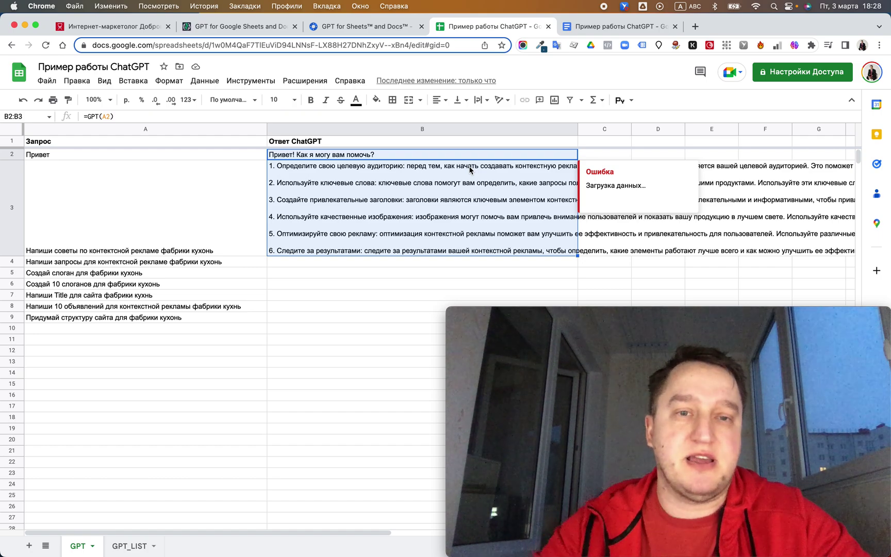
{"action": "left_click", "coordinate": [365, 214]}
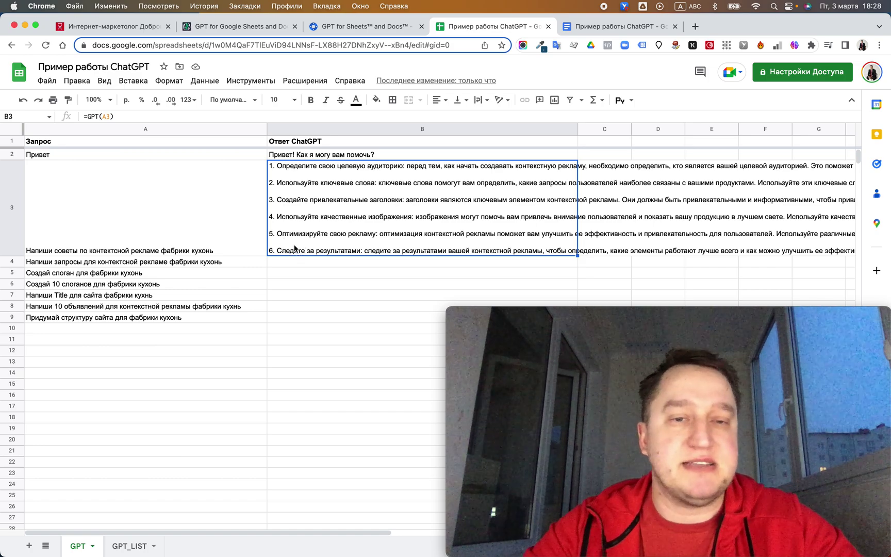
{"action": "left_click_drag", "start_coordinate": [578, 255], "coordinate": [573, 265]}
{"action": "scroll", "coordinate": [469, 280], "scroll_direction": "down", "scroll_amount": 2}
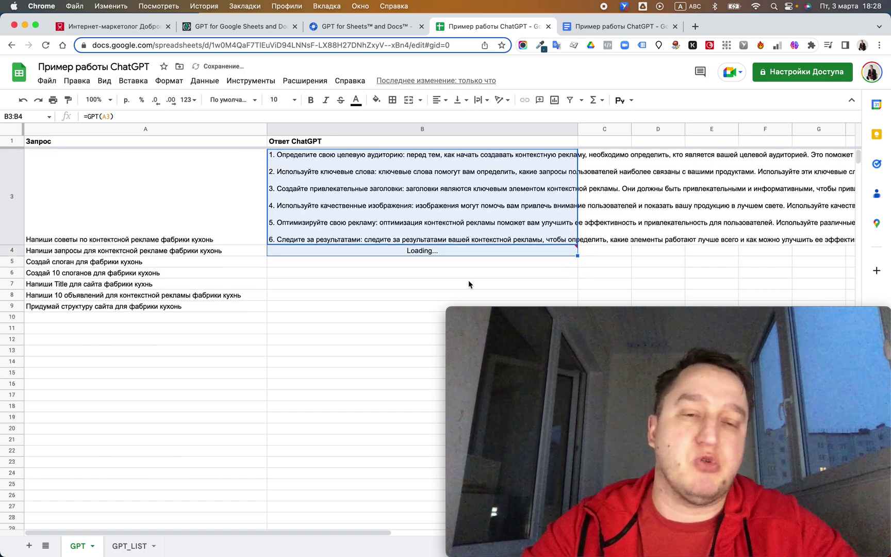
{"action": "scroll", "coordinate": [469, 280], "scroll_direction": "up", "scroll_amount": 2}
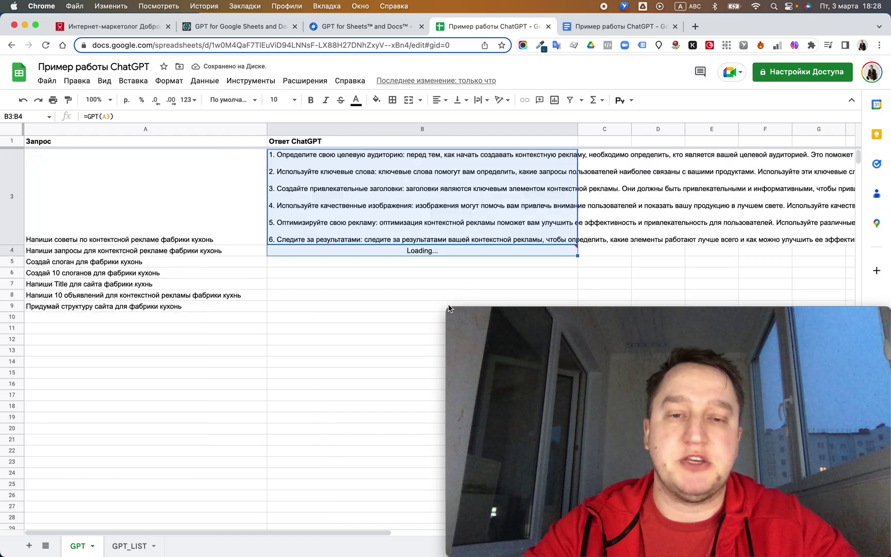
{"action": "left_click_drag", "start_coordinate": [450, 311], "coordinate": [589, 389]}
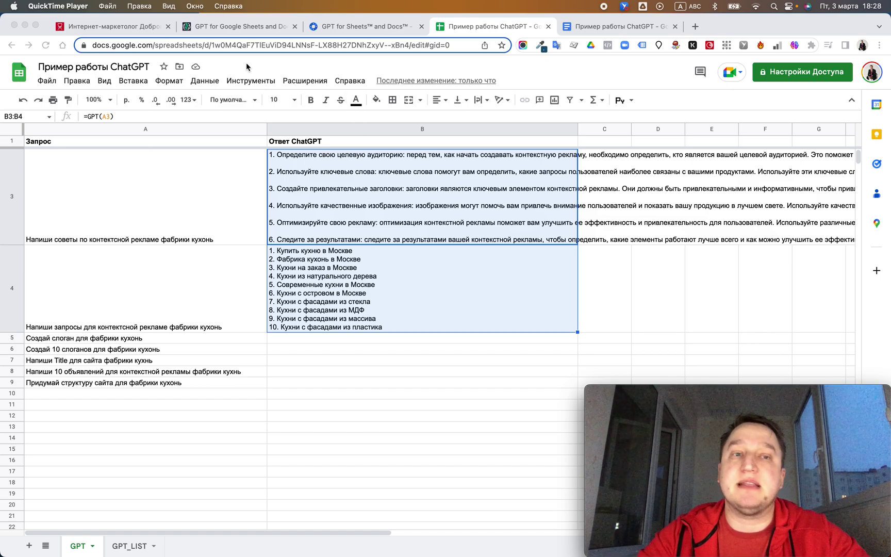
- Review the GPT for Sheets usage examples on the GPT for Work site, including lists, tags, ad copy and descriptions
{"action": "left_click", "coordinate": [229, 27]}
{"action": "scroll", "coordinate": [331, 223], "scroll_direction": "up", "scroll_amount": 1}
{"action": "scroll", "coordinate": [331, 223], "scroll_direction": "down", "scroll_amount": 10}
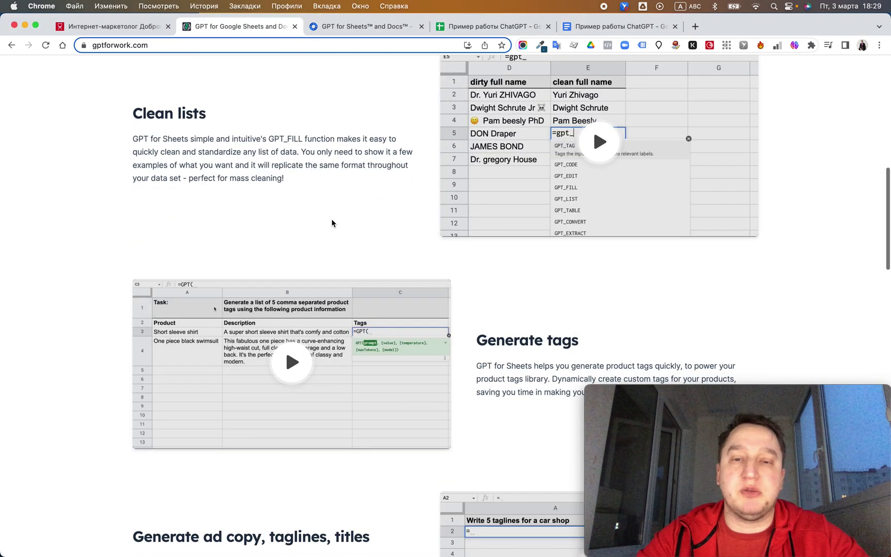
{"action": "scroll", "coordinate": [332, 223], "scroll_direction": "down", "scroll_amount": 5}
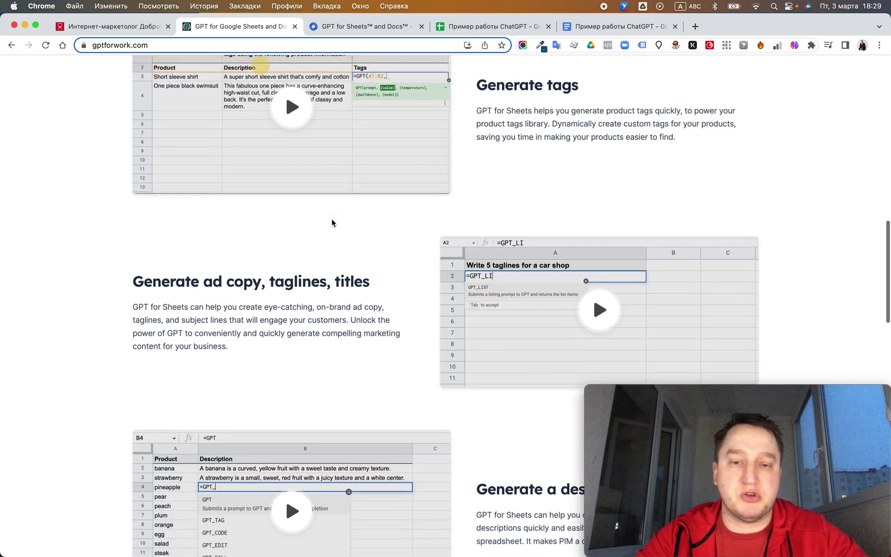
{"action": "scroll", "coordinate": [332, 223], "scroll_direction": "down", "scroll_amount": 5}
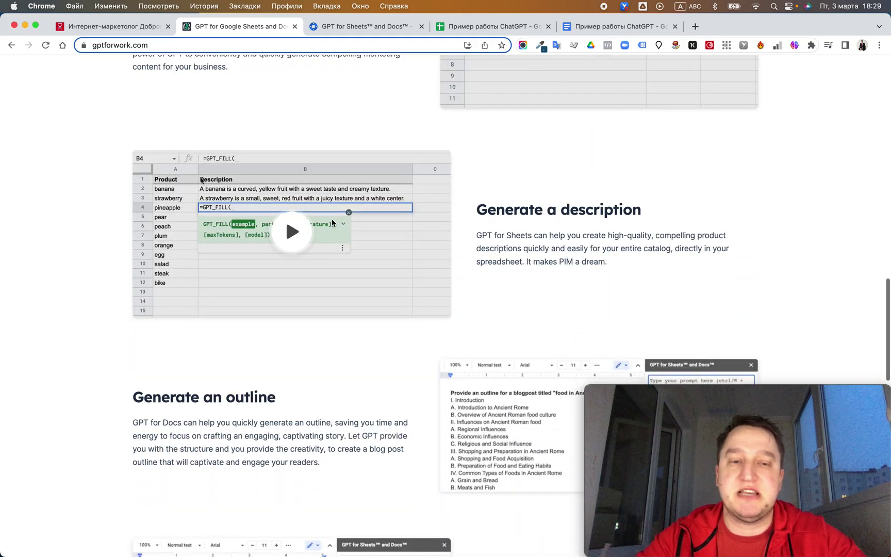
{"action": "scroll", "coordinate": [330, 225], "scroll_direction": "up", "scroll_amount": 20}
- Return to the spreadsheet and extend the GPT formula from B4 down through B7 for the slogan and Title requests
{"action": "left_click", "coordinate": [483, 27]}
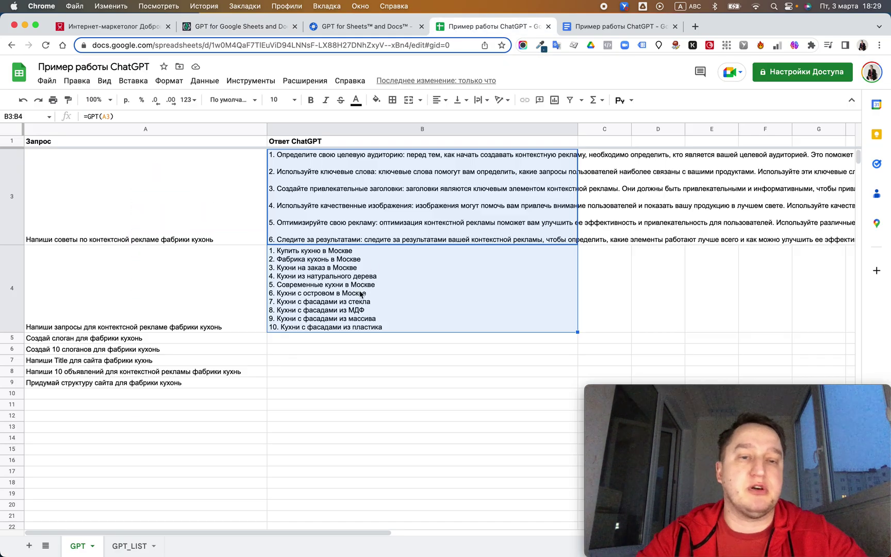
{"action": "left_click", "coordinate": [352, 310]}
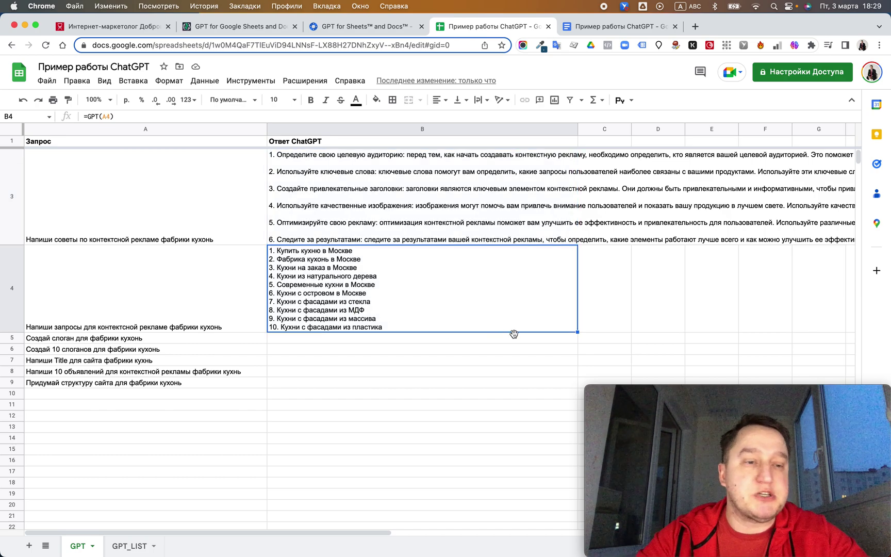
{"action": "left_click_drag", "start_coordinate": [577, 332], "coordinate": [578, 339]}
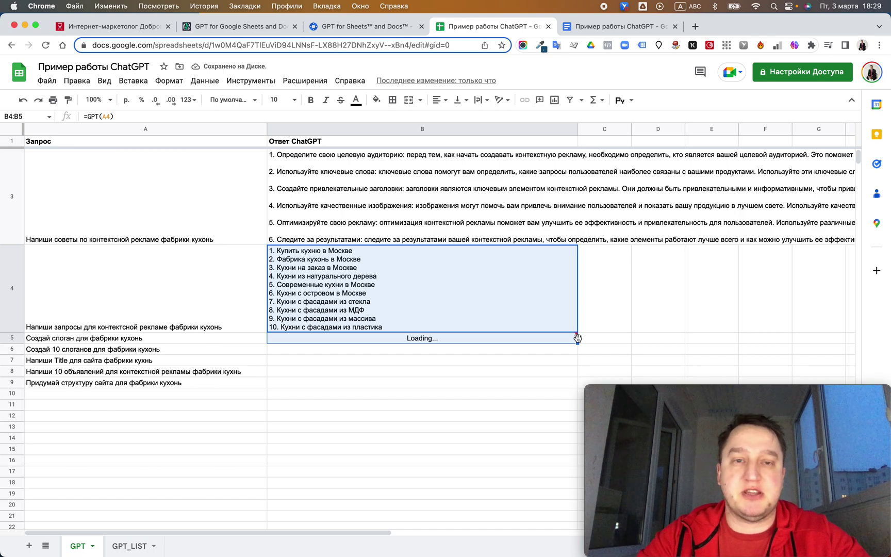
{"action": "left_click", "coordinate": [552, 339]}
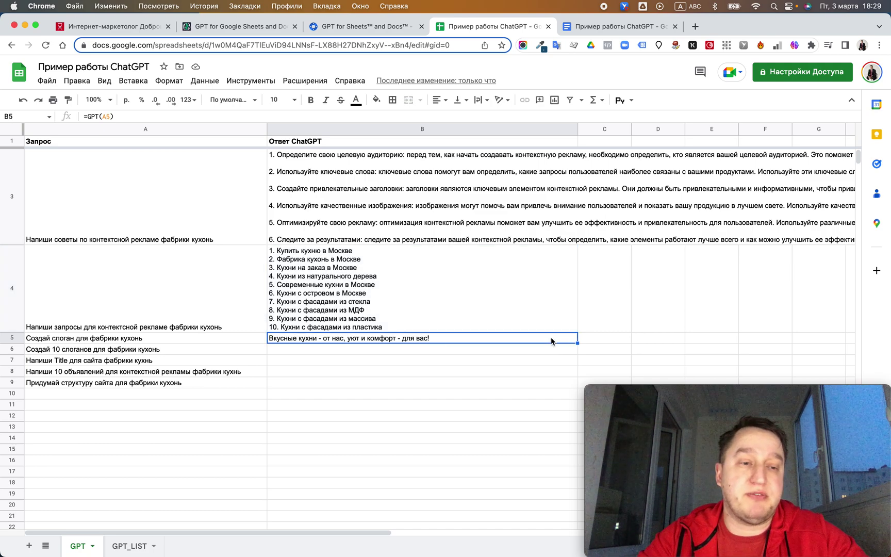
{"action": "left_click_drag", "start_coordinate": [578, 343], "coordinate": [578, 347]}
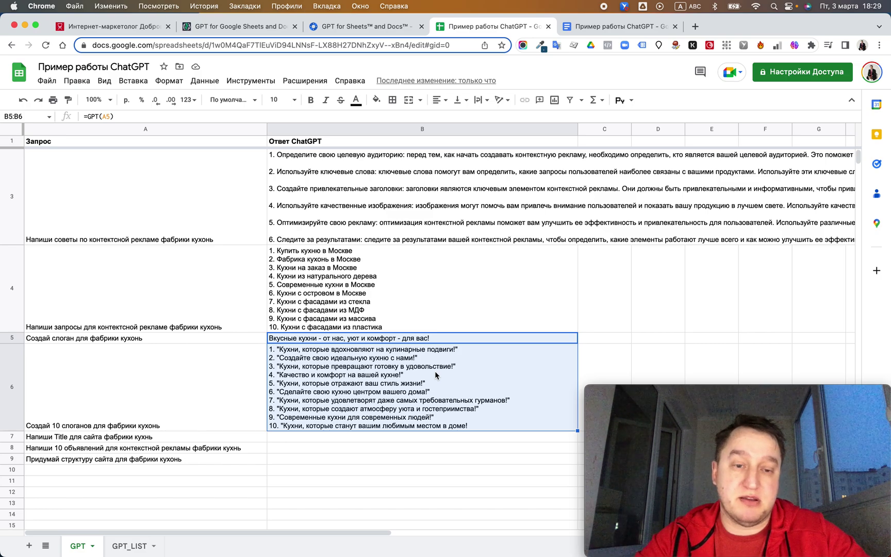
{"action": "scroll", "coordinate": [435, 374], "scroll_direction": "down", "scroll_amount": 5}
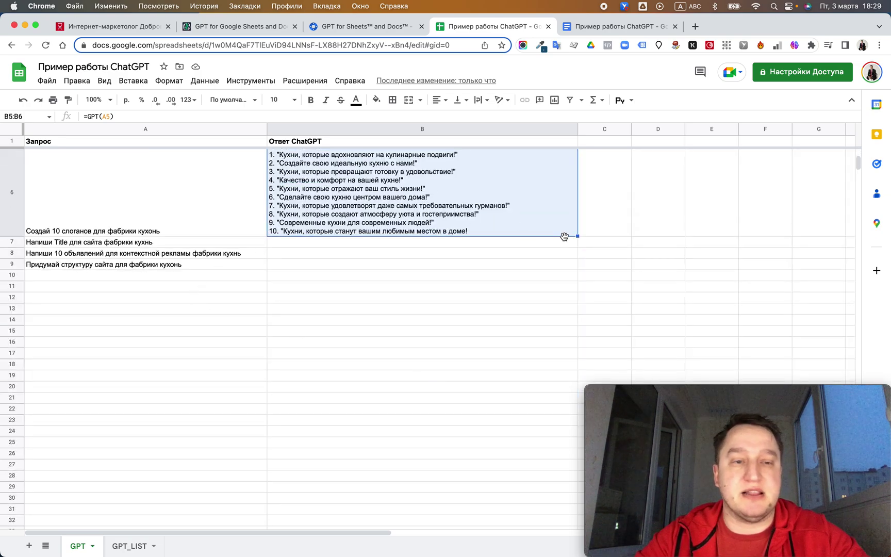
{"action": "left_click_drag", "start_coordinate": [577, 236], "coordinate": [578, 242]}
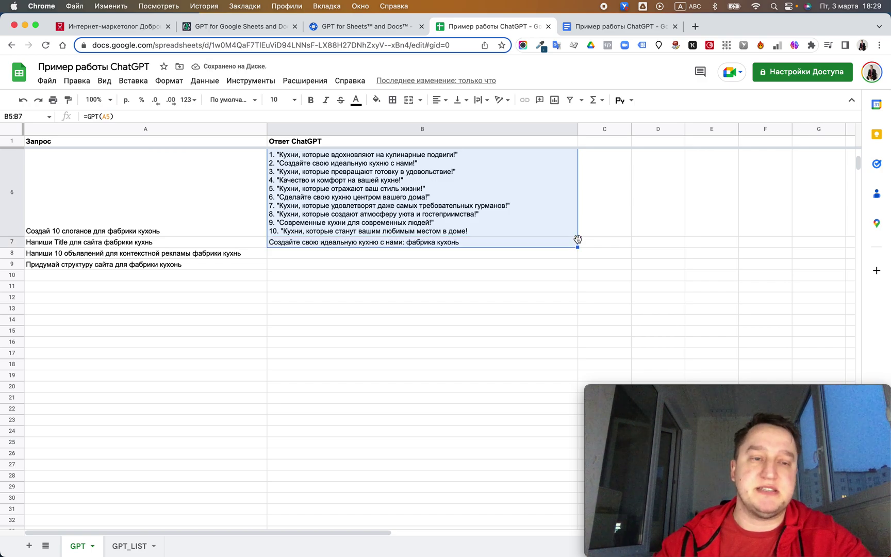
- Copy the GPT formula from B7 into B8 for the request to write 10 contextual ads
{"action": "left_click", "coordinate": [208, 240]}
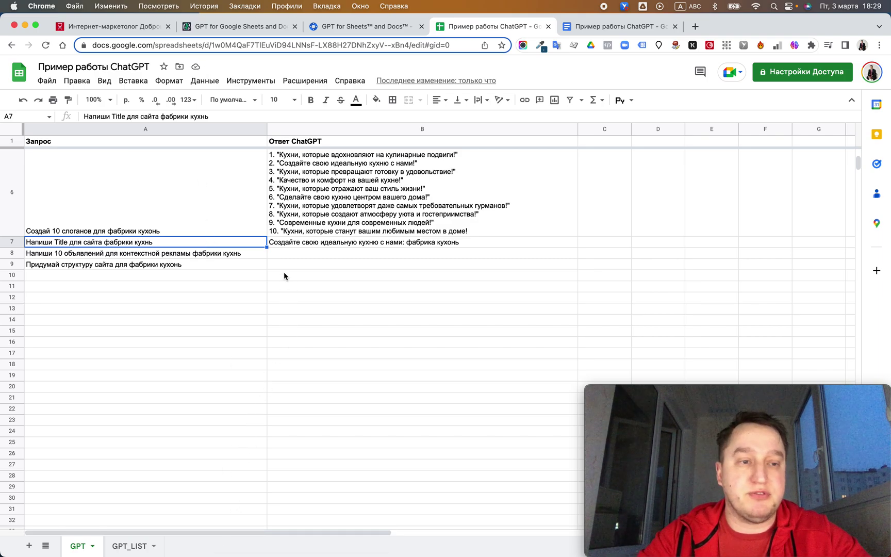
{"action": "left_click", "coordinate": [227, 253]}
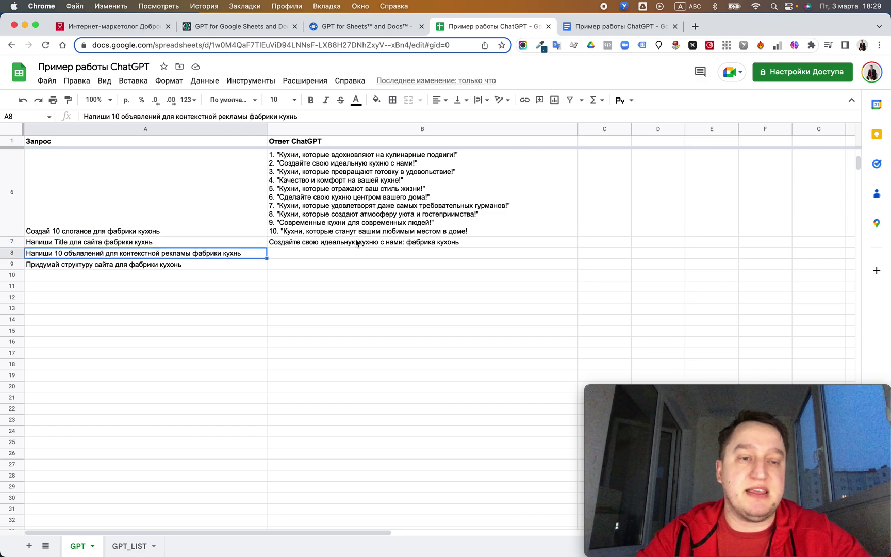
{"action": "left_click", "coordinate": [399, 233]}
{"action": "left_click", "coordinate": [567, 254]}
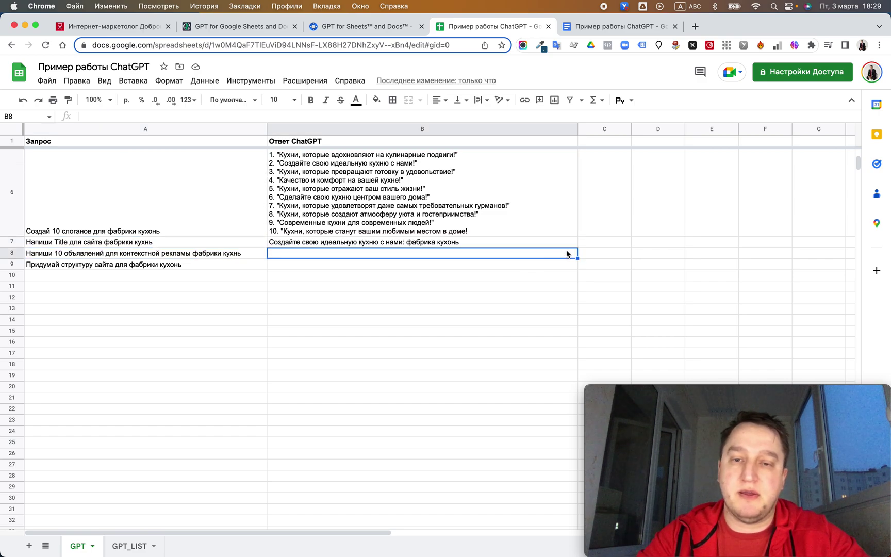
{"action": "left_click", "coordinate": [566, 243]}
{"action": "left_click_drag", "start_coordinate": [577, 247], "coordinate": [577, 255]}
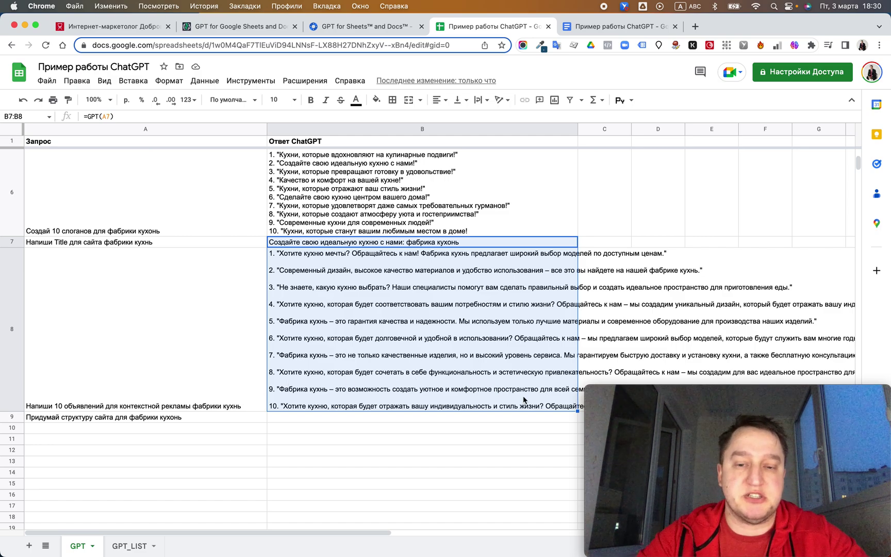
- Copy the GPT formula from B8 down into B9 for the kitchen-factory site structure request
{"action": "left_click", "coordinate": [406, 420]}
{"action": "scroll", "coordinate": [406, 419], "scroll_direction": "down", "scroll_amount": 5}
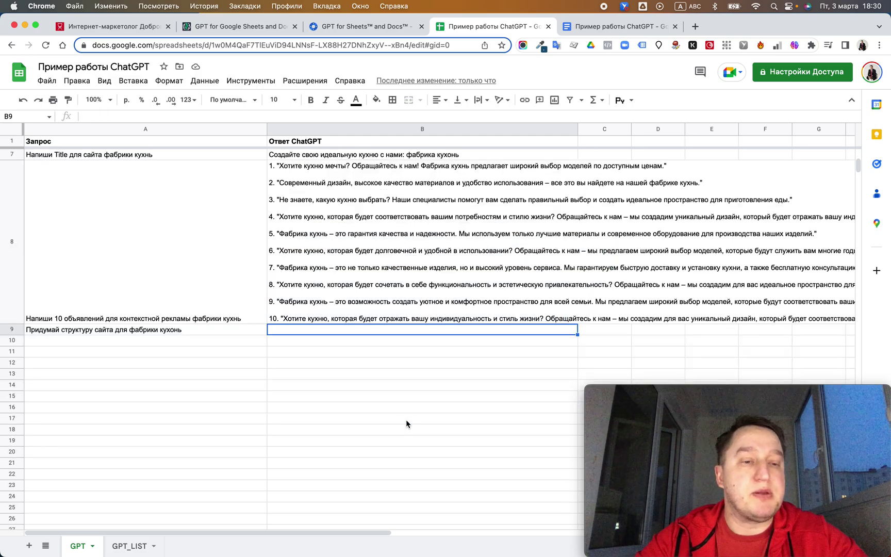
{"action": "left_click", "coordinate": [547, 309]}
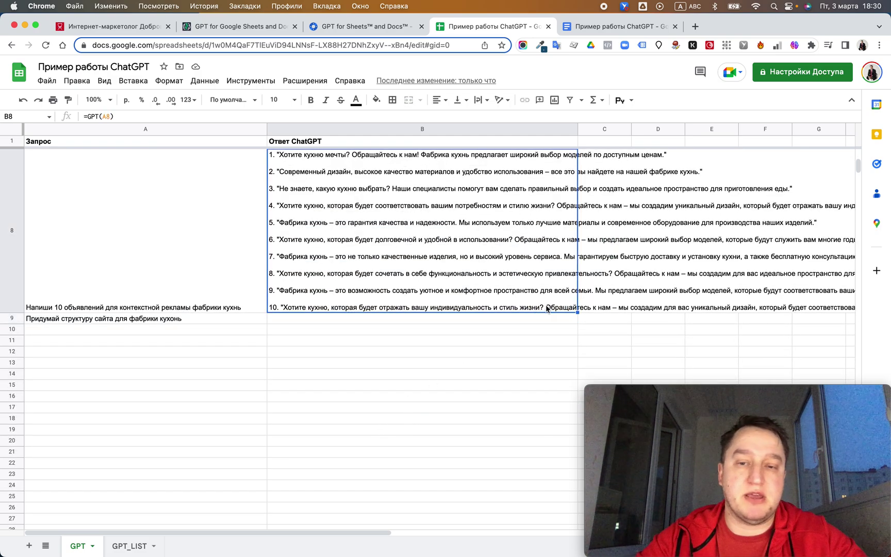
{"action": "left_click", "coordinate": [577, 316]}
{"action": "left_click", "coordinate": [577, 312]}
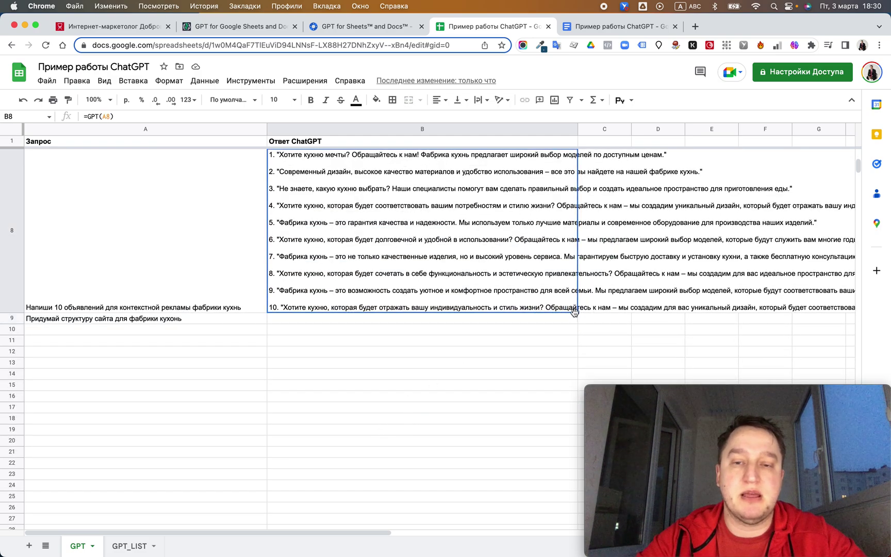
{"action": "left_click", "coordinate": [577, 313]}
{"action": "left_click_drag", "start_coordinate": [578, 312], "coordinate": [577, 317]}
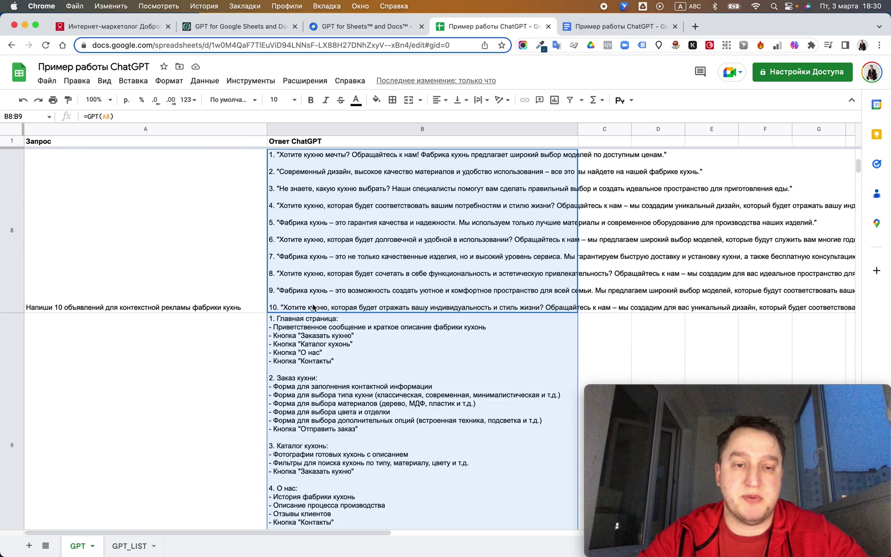
{"action": "scroll", "coordinate": [314, 307], "scroll_direction": "down", "scroll_amount": 2}
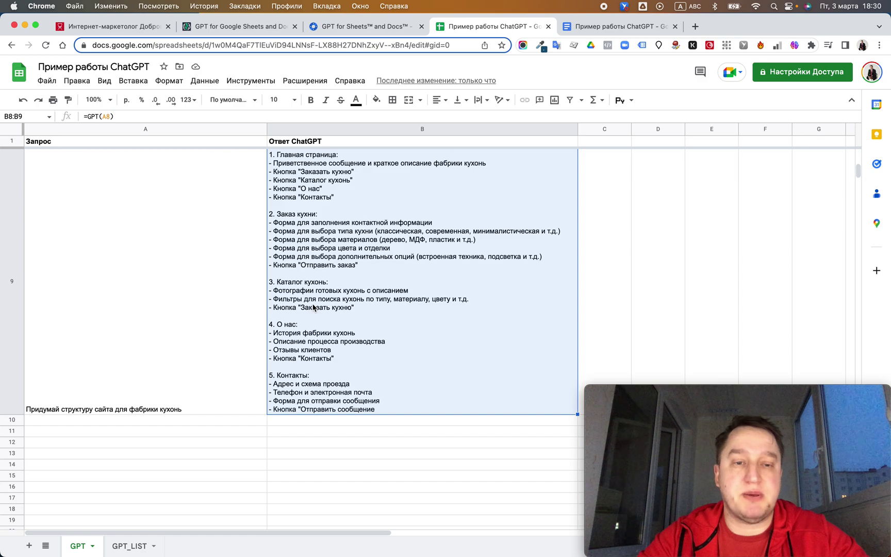
- On the GPT_LIST sheet, enter the formula =GPT_LIST(A2) in B2 for the slogan request and select the resulting list B2:B11
{"action": "left_click", "coordinate": [131, 546]}
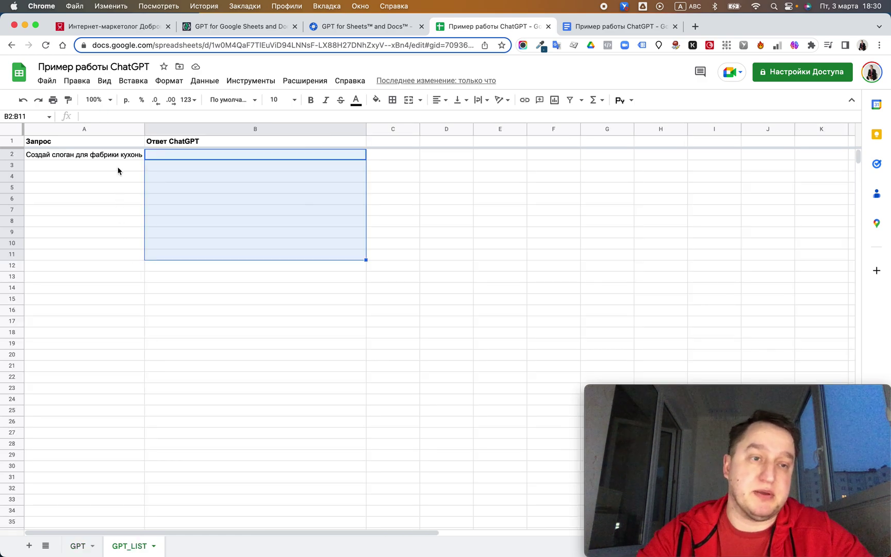
{"action": "left_click", "coordinate": [158, 155]}
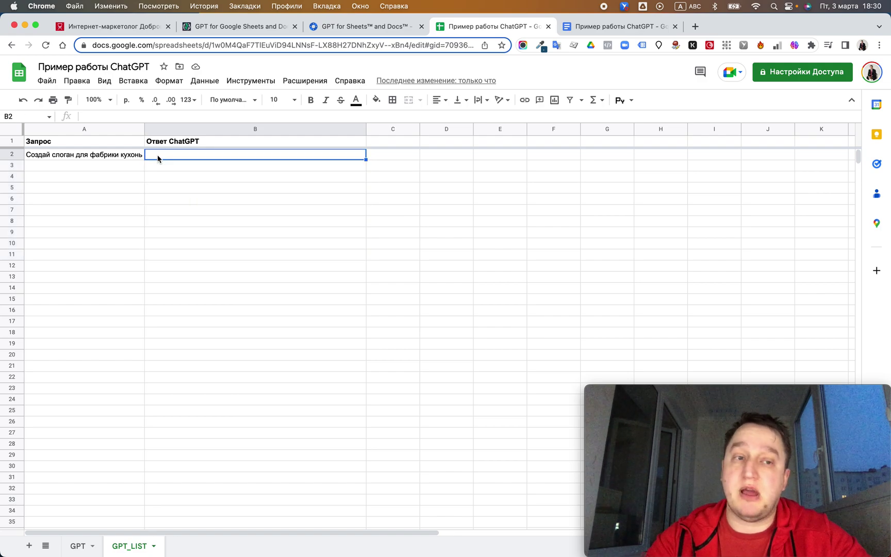
{"action": "type", "text": "="}
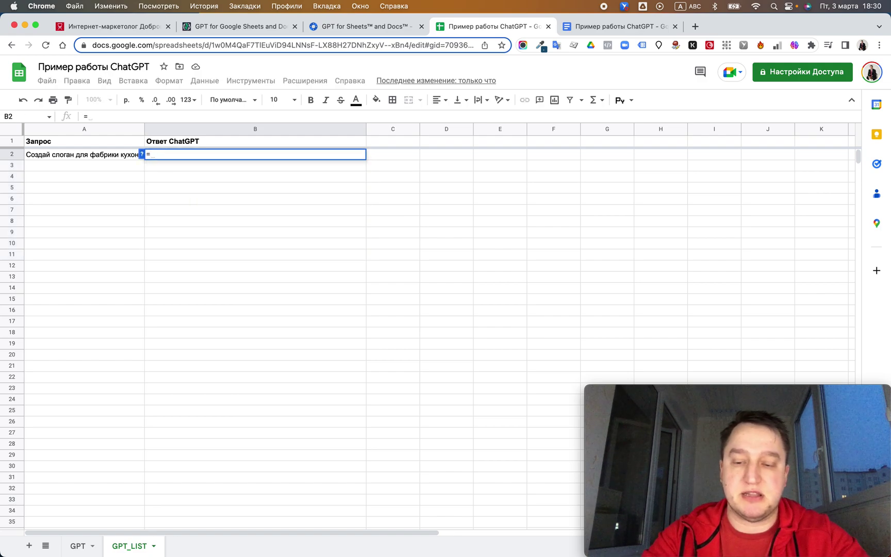
{"action": "type", "text": "GPV"}
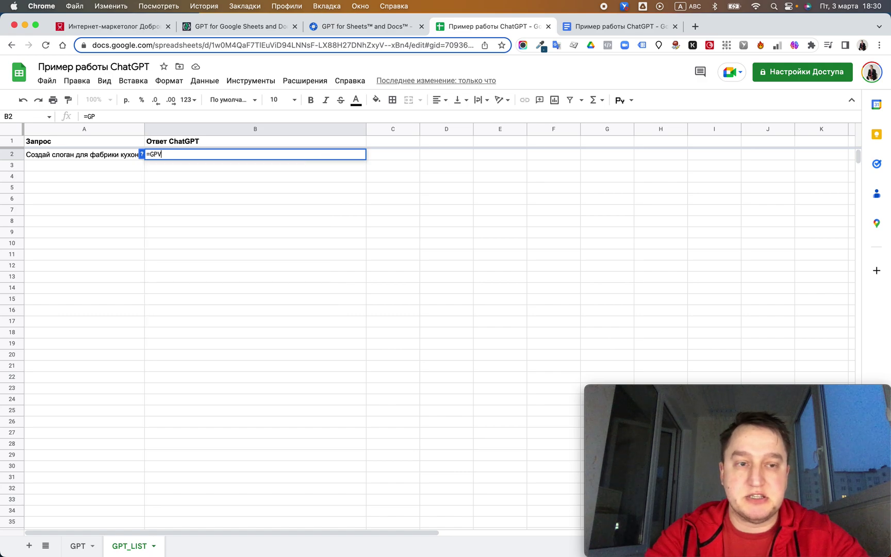
{"action": "key", "text": "BackSpace"}
{"action": "type", "text": "T"}
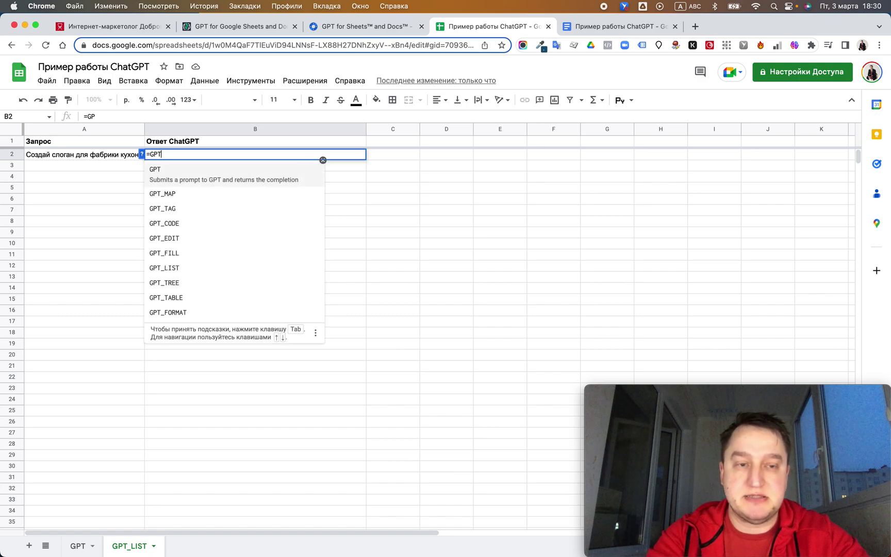
{"action": "key", "text": "Down"}
{"action": "key", "text": "Down"}
{"action": "key", "text": "Down"}
{"action": "key", "text": "Down"}
{"action": "key", "text": "Down"}
{"action": "key", "text": "Down"}
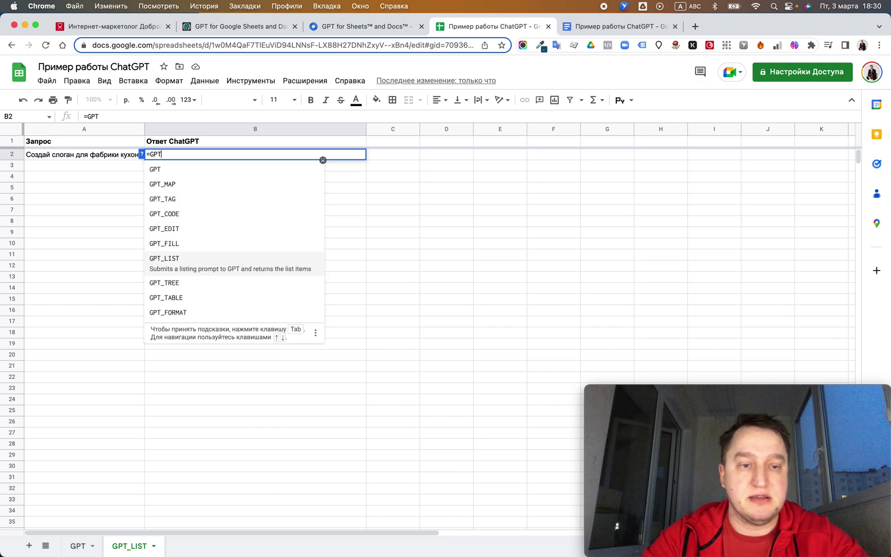
{"action": "key", "text": "Tab"}
{"action": "left_click", "coordinate": [94, 158]}
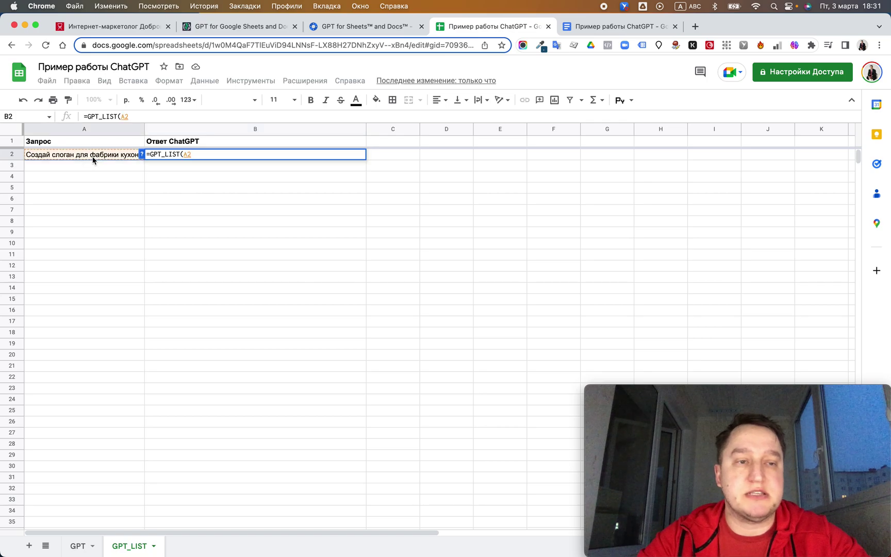
{"action": "key", "text": "Return"}
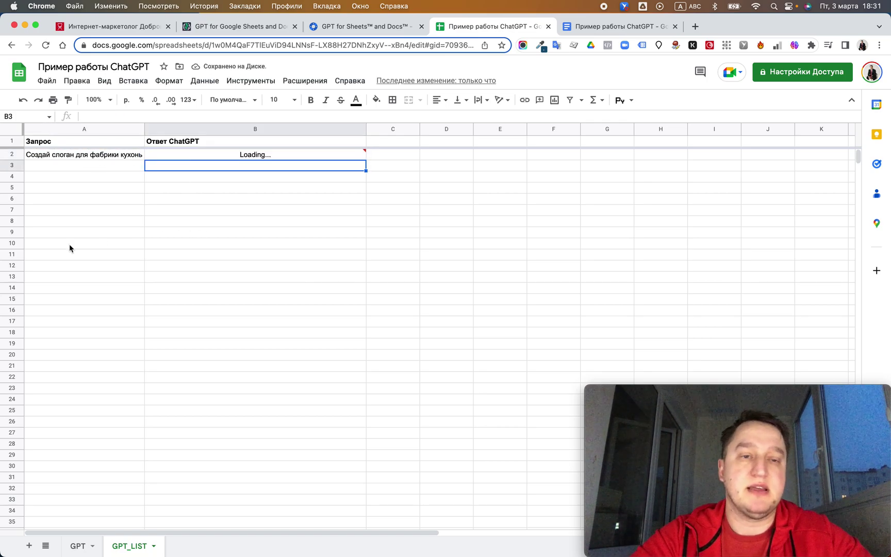
{"action": "left_click", "coordinate": [86, 158]}
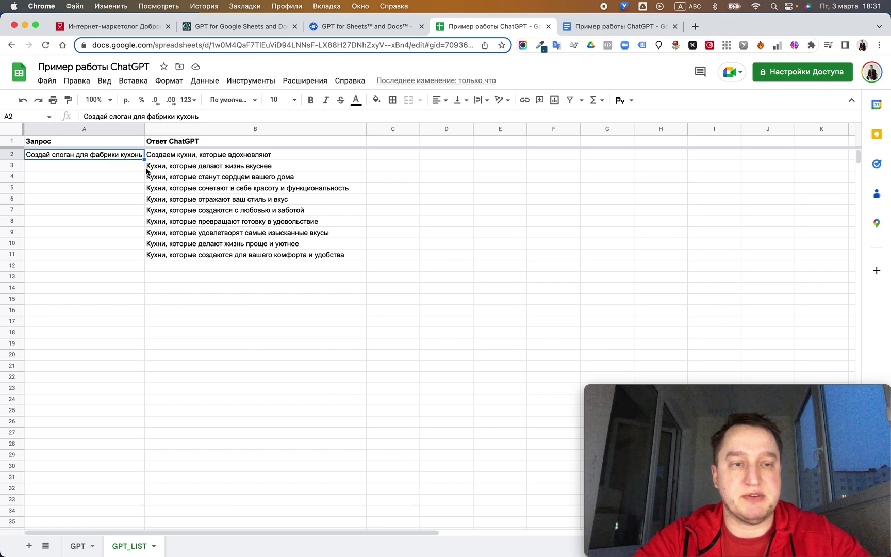
{"action": "left_click_drag", "start_coordinate": [175, 160], "coordinate": [180, 257]}
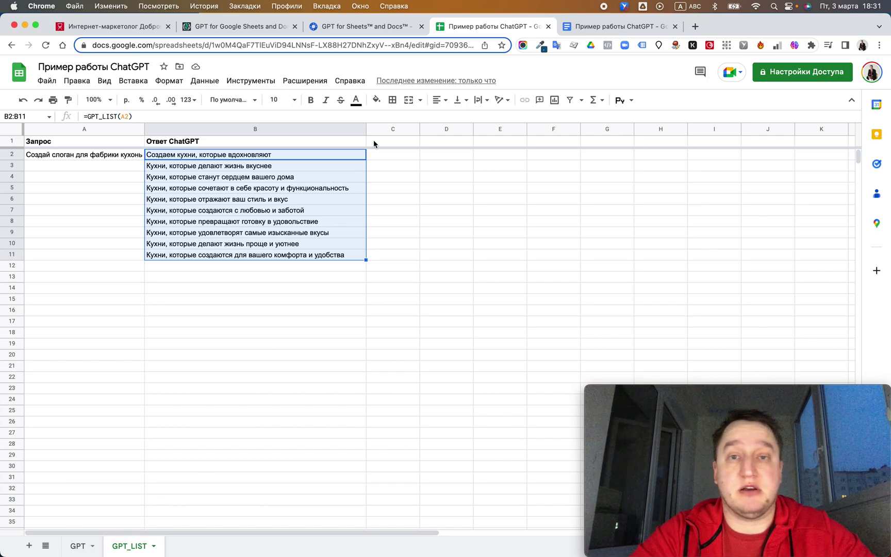
- Switch to the Google Docs document, launch the GPT for Sheets and Docs sidebar and submit the selected line "Привет. Как дела?" as the prompt
{"action": "left_click", "coordinate": [578, 26]}
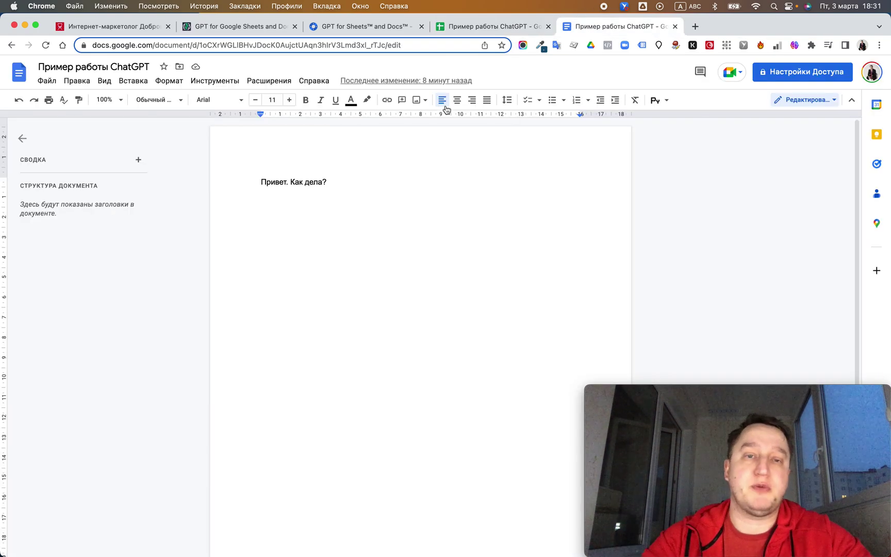
{"action": "left_click", "coordinate": [336, 184]}
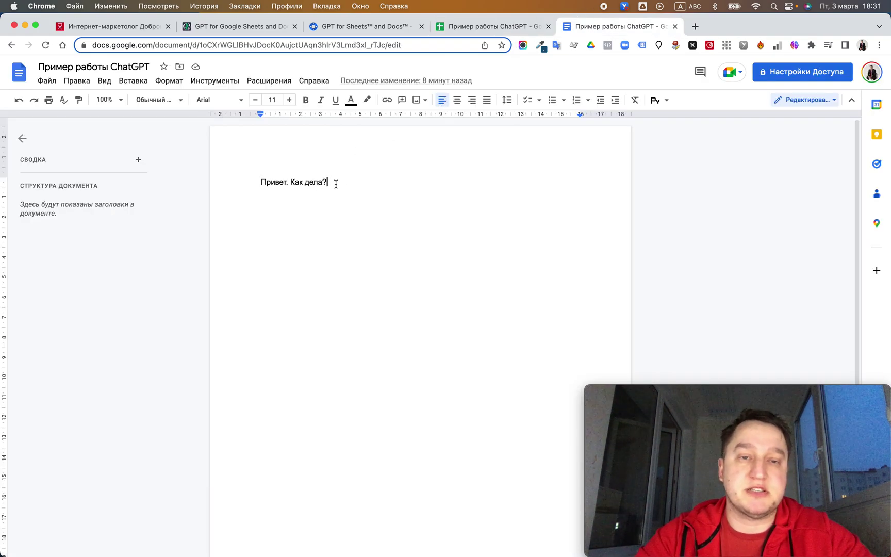
{"action": "key", "text": "Return"}
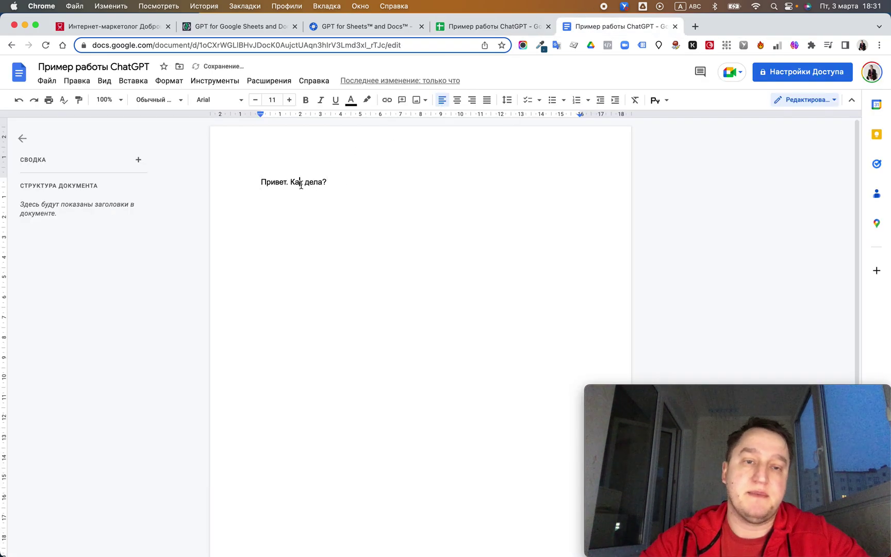
{"action": "triple_click", "coordinate": [301, 185]}
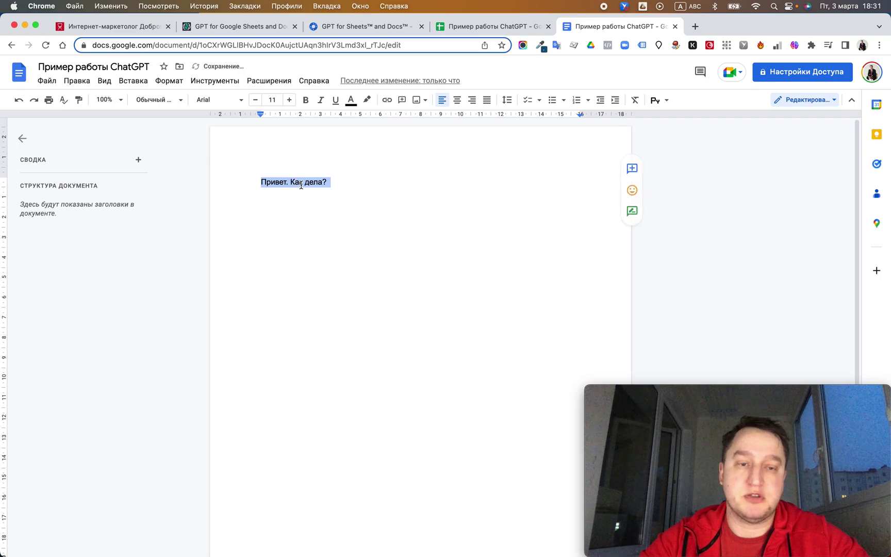
{"action": "left_click", "coordinate": [273, 85]}
{"action": "mouse_move", "coordinate": [300, 148]}
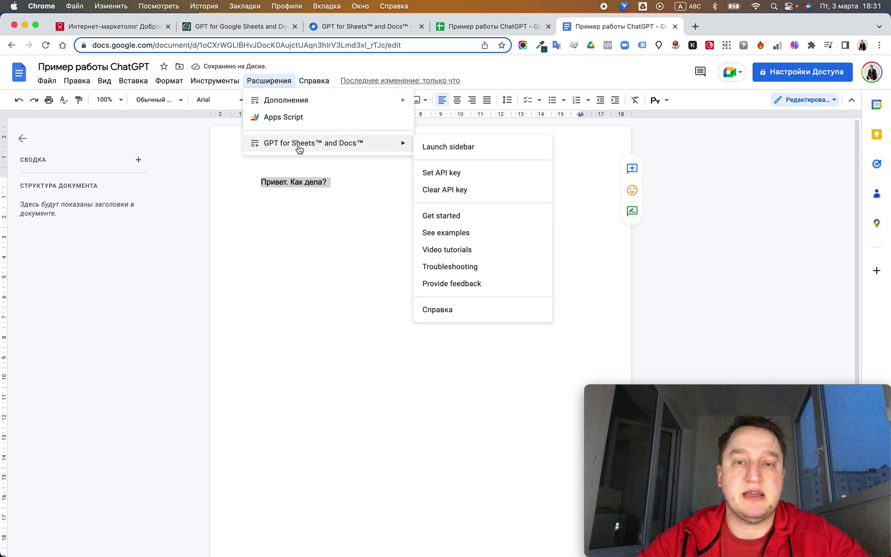
{"action": "left_click", "coordinate": [441, 148]}
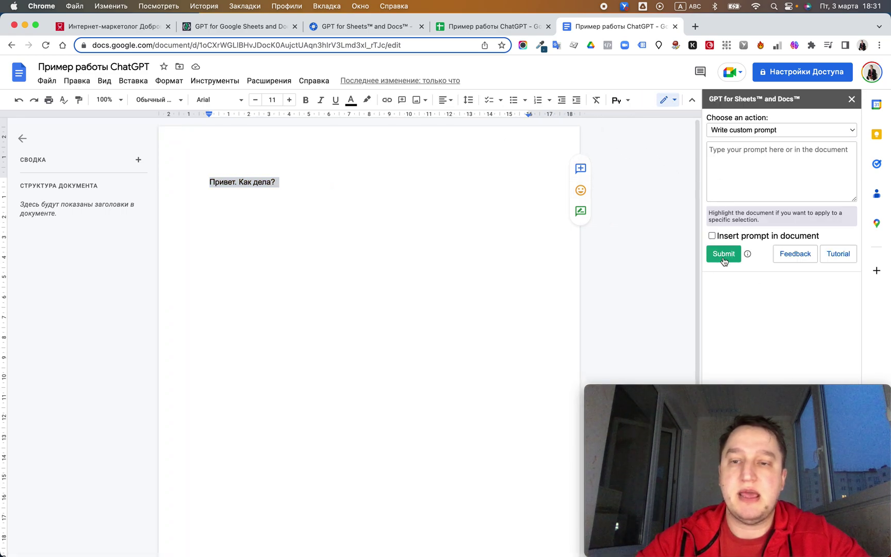
{"action": "left_click", "coordinate": [723, 258]}
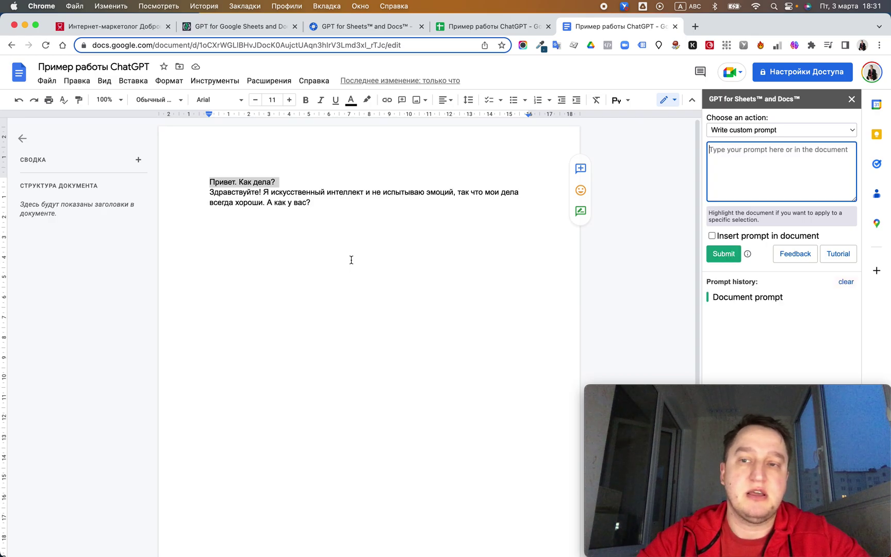
- Add the prompt "Напиши стратегию развития бизнеса по продаже кухонь" on a new line below the generated answer
{"action": "left_click", "coordinate": [337, 225]}
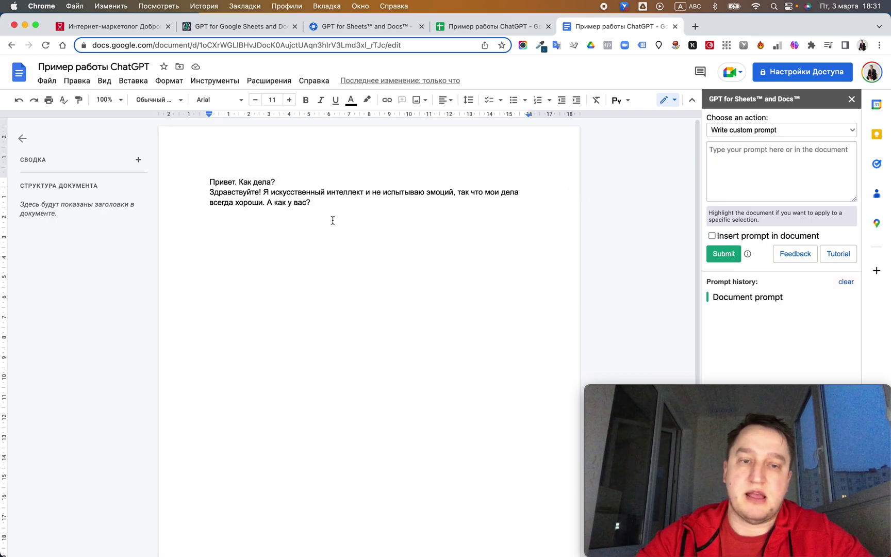
{"action": "key", "text": "Return"}
{"action": "type", "text": "Yf"}
{"action": "key", "text": "BackSpace"}
{"action": "key", "text": "BackSpace"}
{"action": "key", "text": "ctrl+space"}
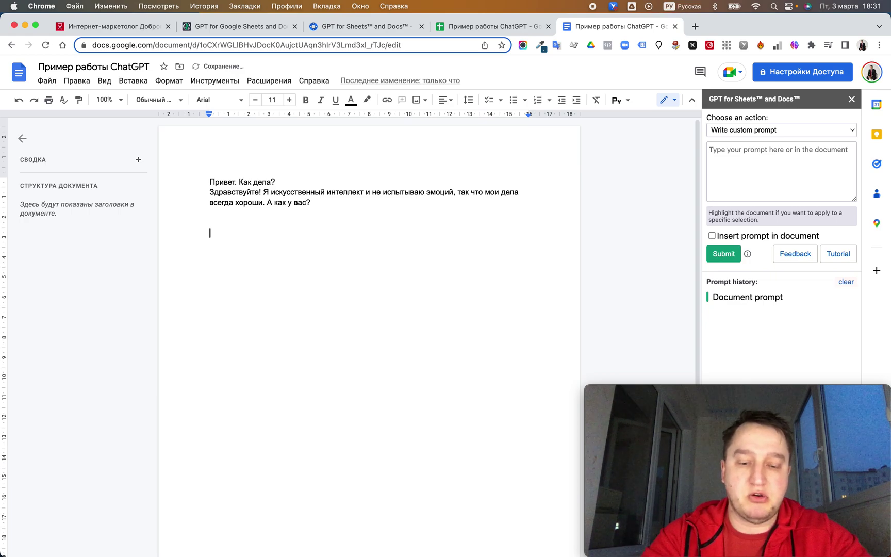
{"action": "type", "text": "Напи"}
{"action": "key", "text": "BackSpace"}
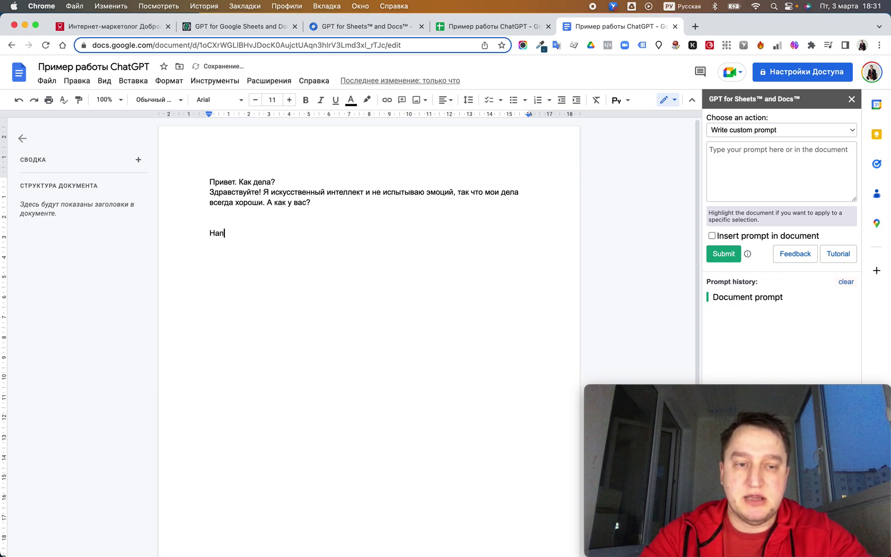
{"action": "type", "text": "иши "}
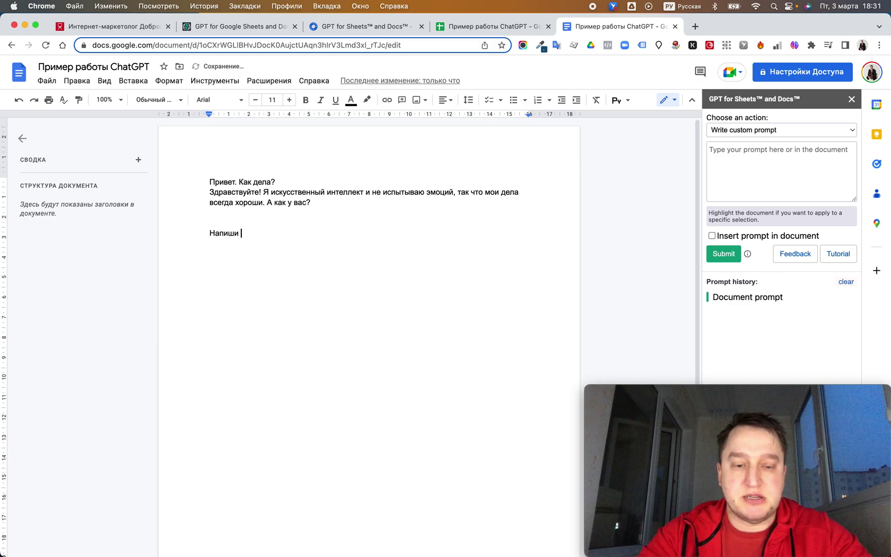
{"action": "type", "text": "стра"}
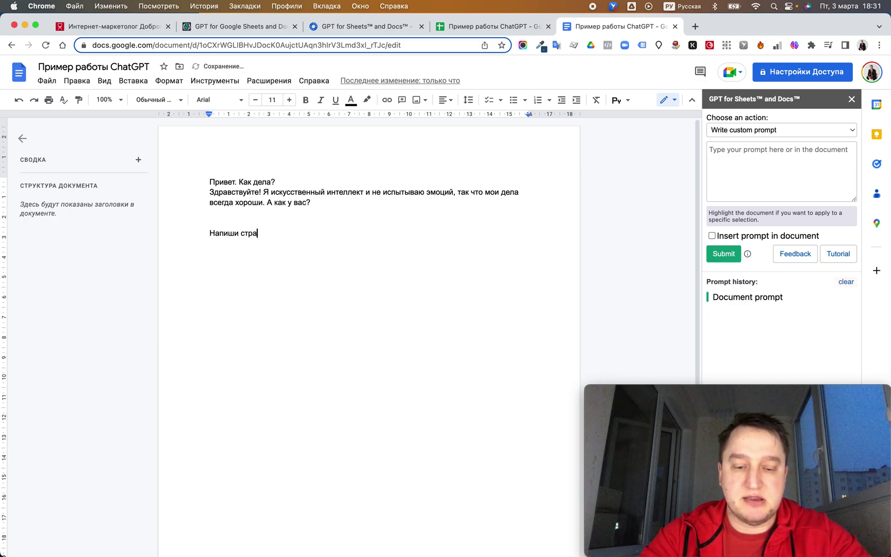
{"action": "type", "text": "тегию раз"}
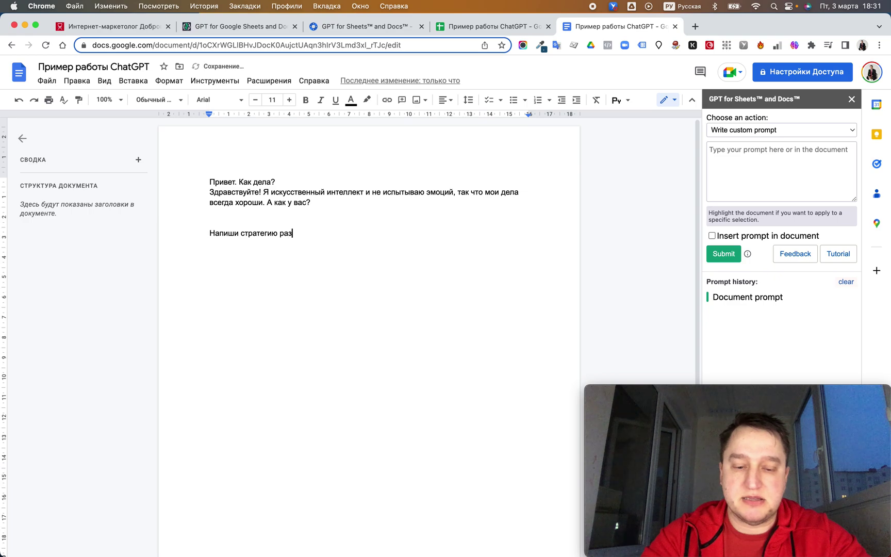
{"action": "type", "text": "вития "}
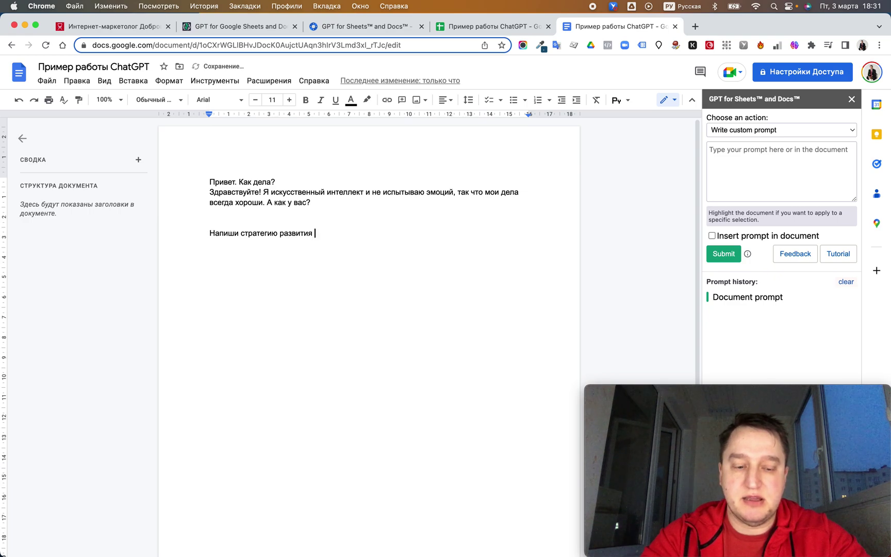
{"action": "type", "text": "бизнеса"}
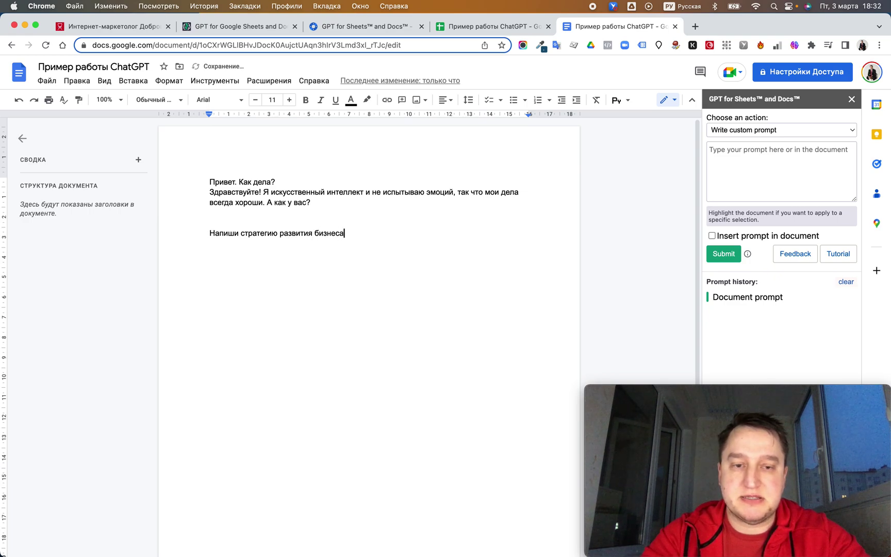
{"action": "type", "text": "  по продаже"}
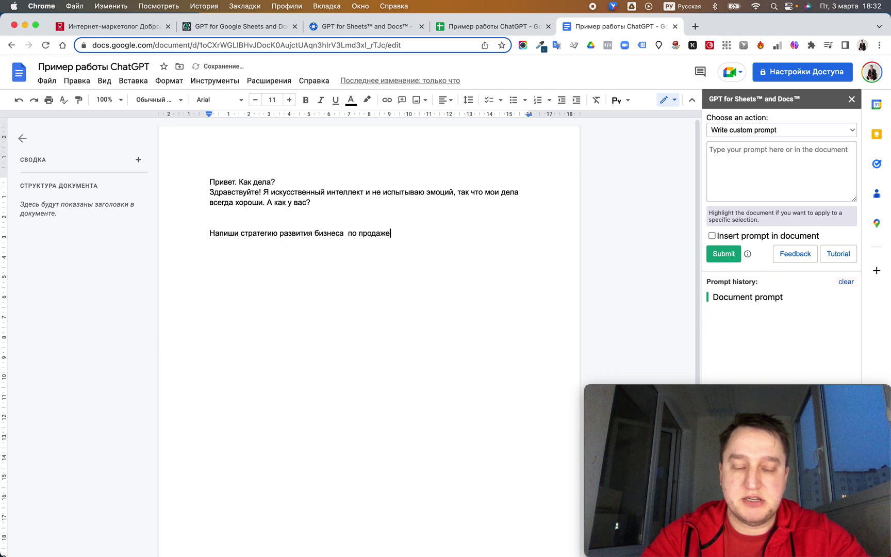
{"action": "type", "text": " кухонь"}
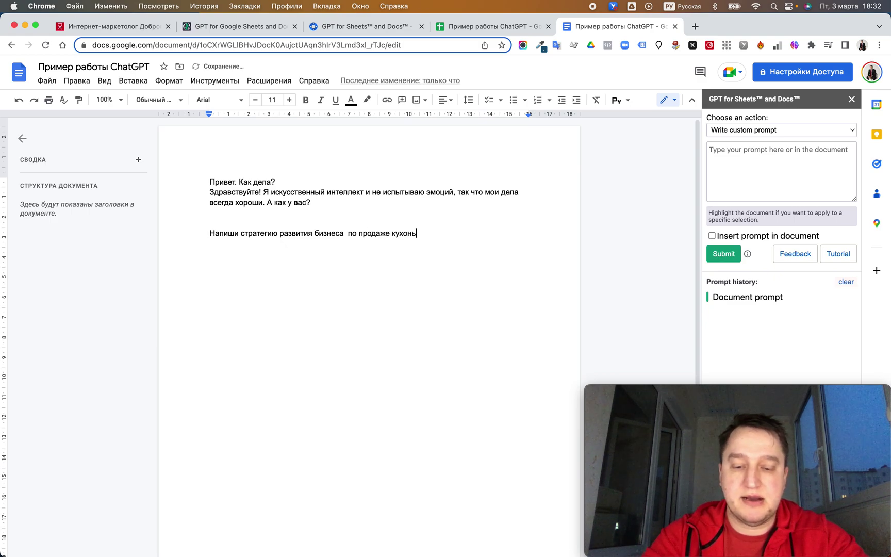
- Submit the selected business strategy line to GPT as a custom prompt and look through the generated text
{"action": "triple_click", "coordinate": [317, 233]}
{"action": "left_click", "coordinate": [724, 254]}
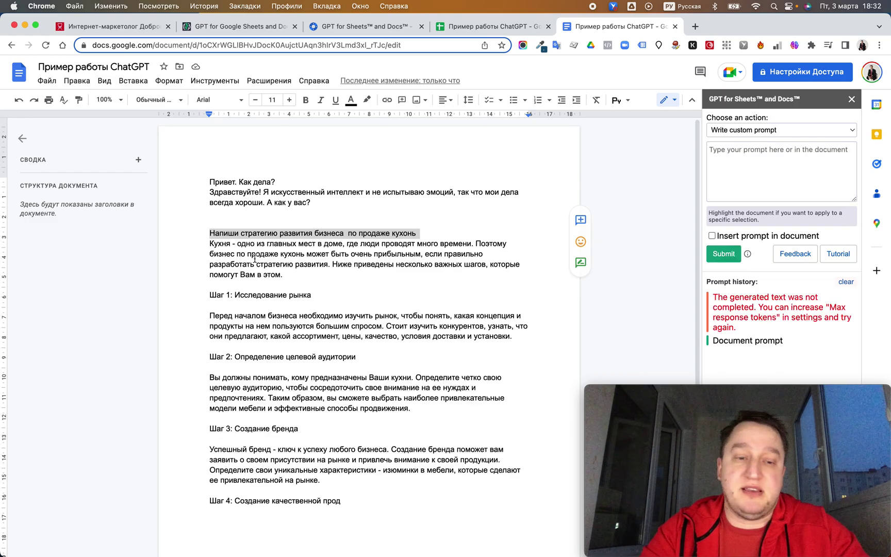
{"action": "scroll", "coordinate": [266, 308], "scroll_direction": "down", "scroll_amount": 5}
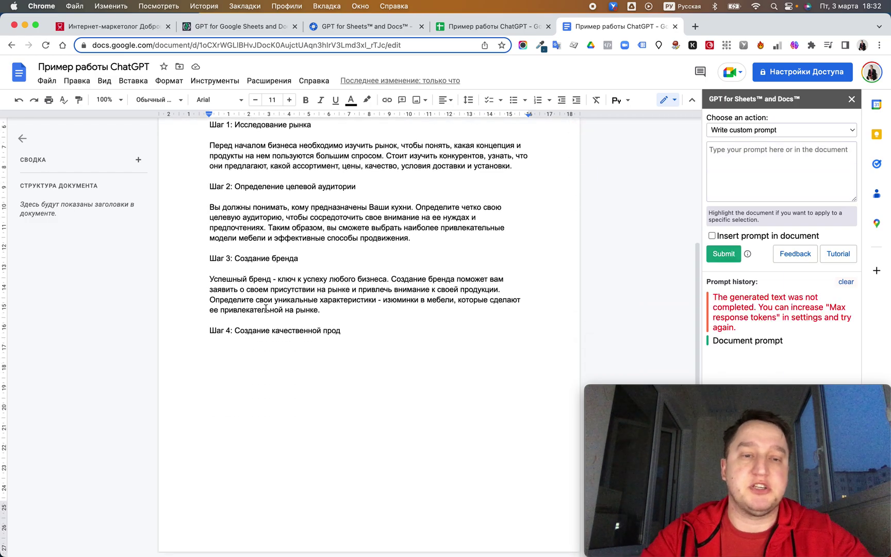
{"action": "scroll", "coordinate": [267, 309], "scroll_direction": "up", "scroll_amount": 4}
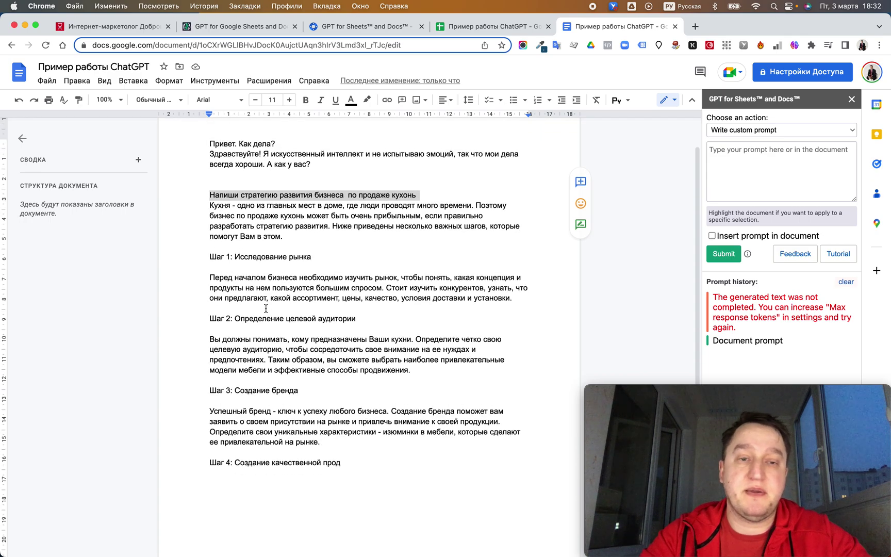
{"action": "scroll", "coordinate": [290, 370], "scroll_direction": "up", "scroll_amount": 2}
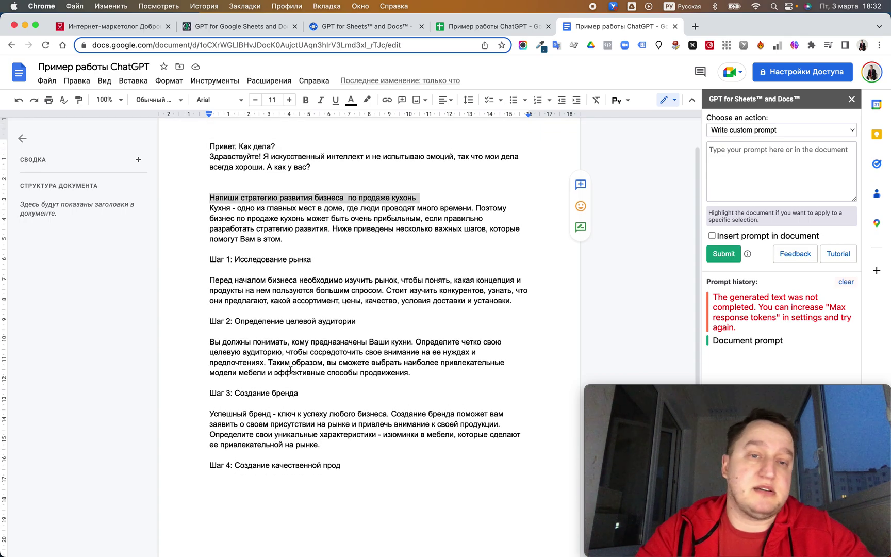